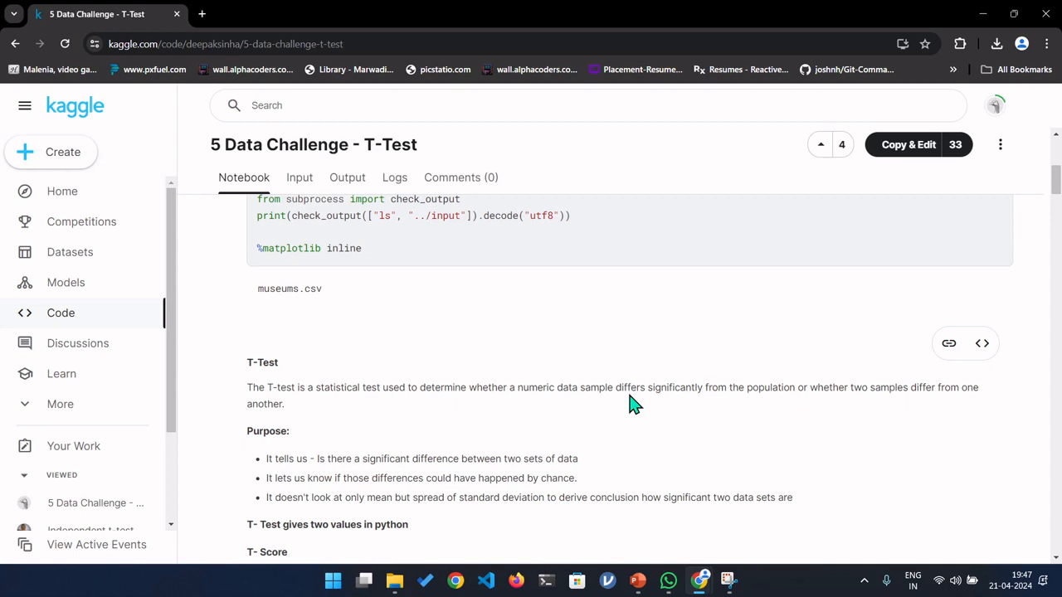
Step: Read the notebook's T-Test introduction, covering its purpose, T-Score and P-Value explanations
scroll(630, 404, down, 2)
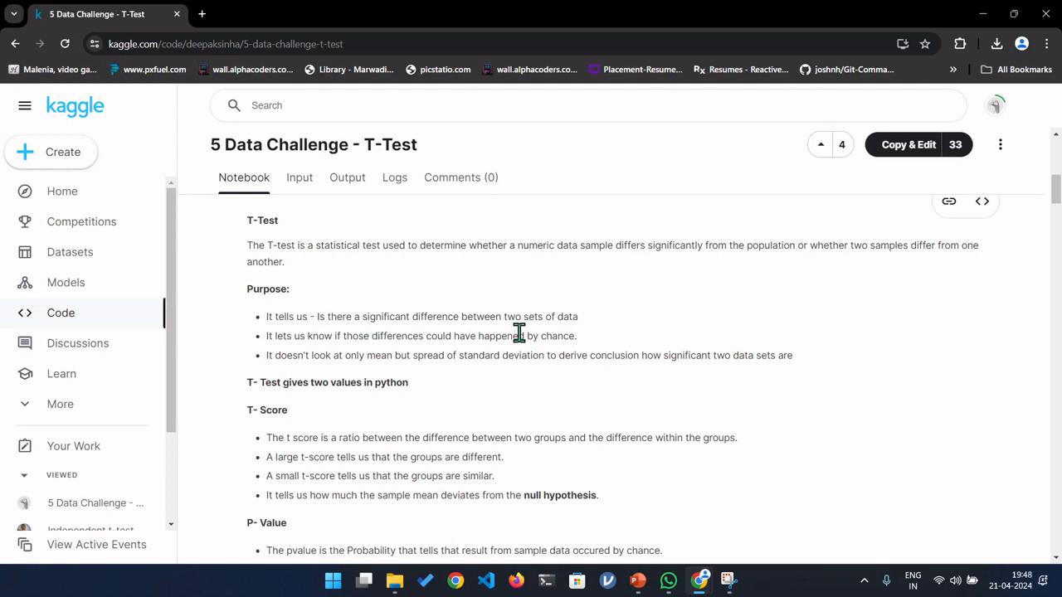
scroll(448, 339, down, 1)
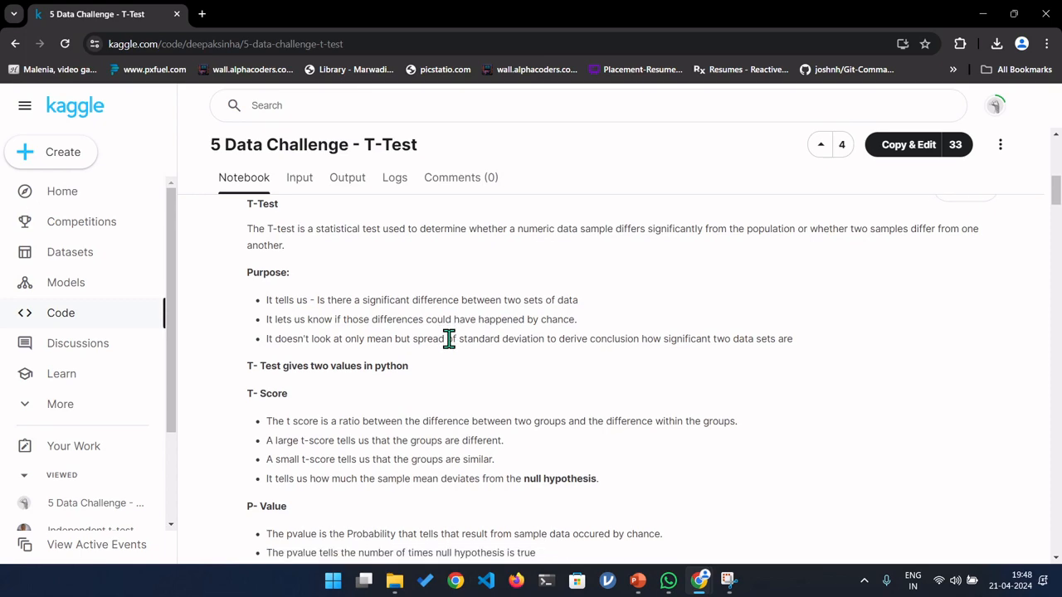
scroll(448, 339, up, 1)
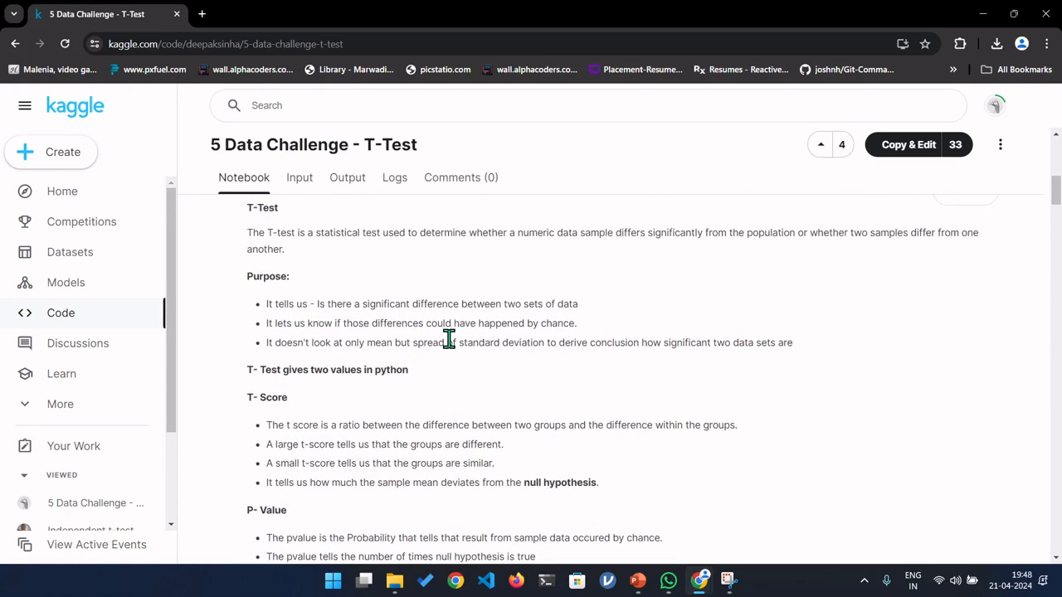
scroll(448, 338, down, 1)
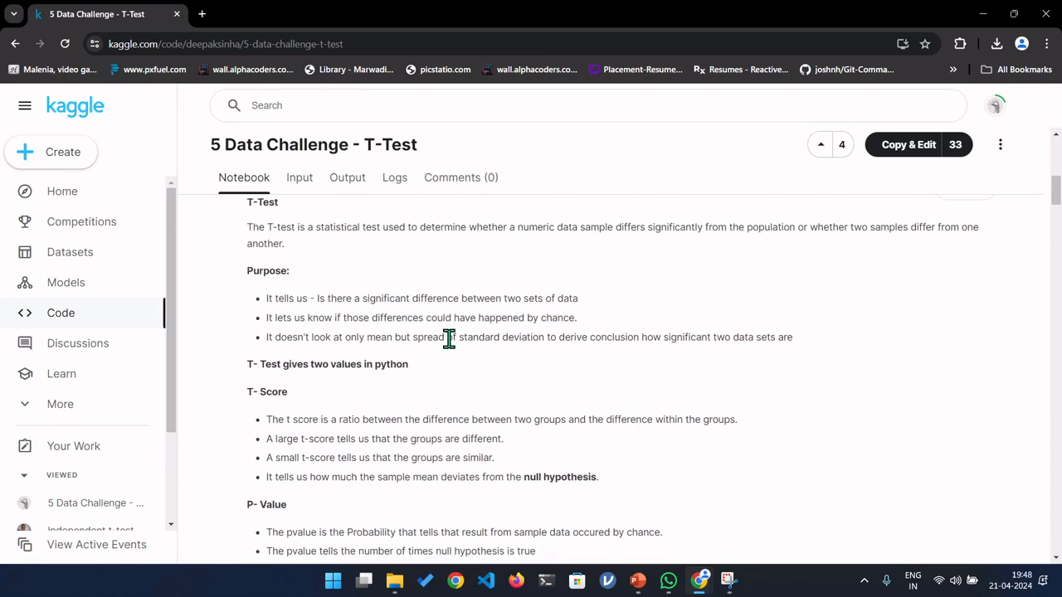
scroll(448, 339, down, 2)
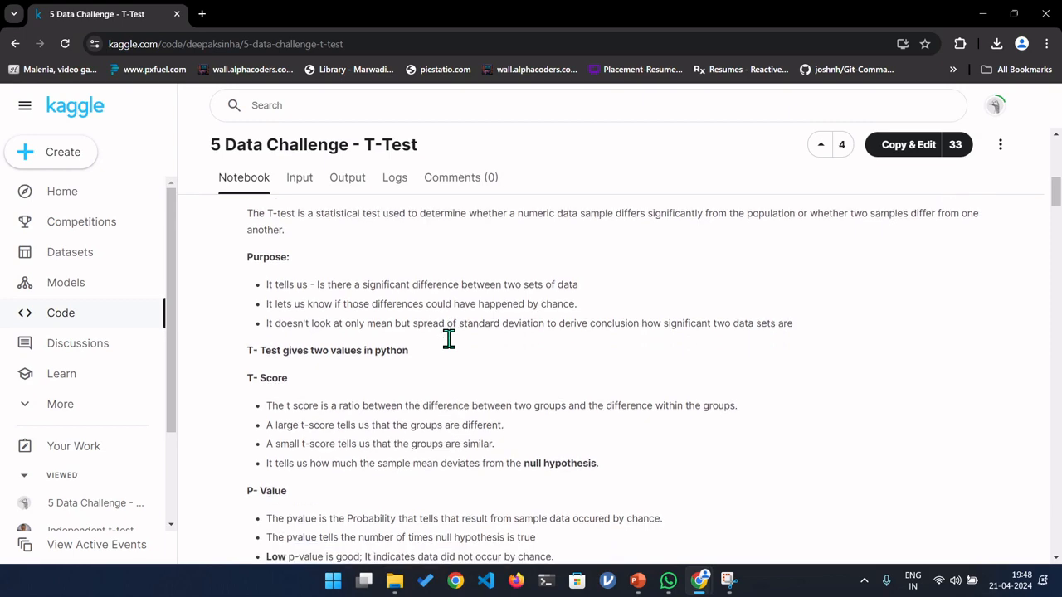
scroll(448, 339, down, 1)
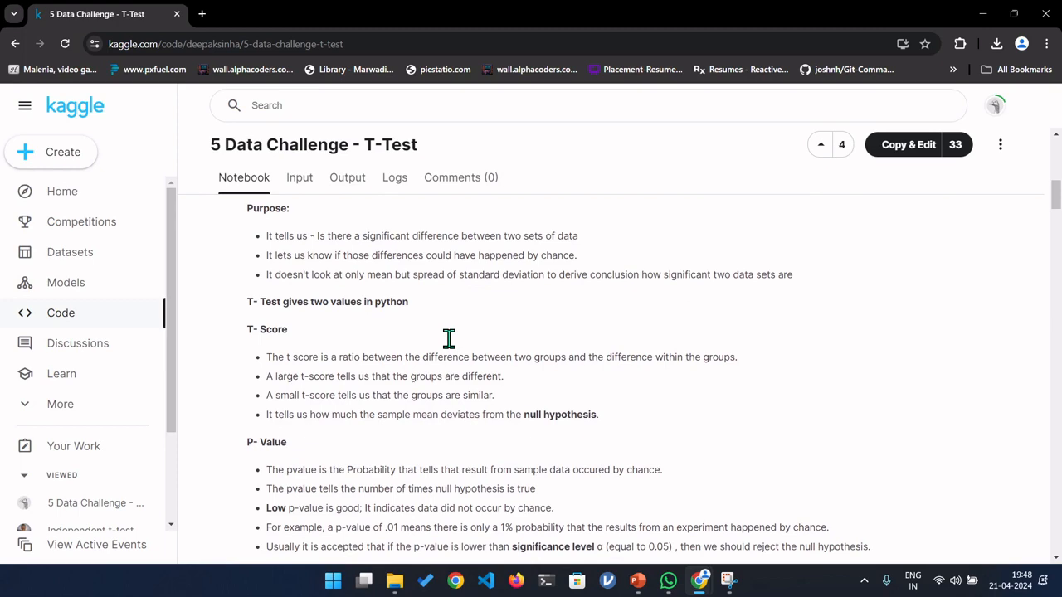
scroll(448, 338, down, 2)
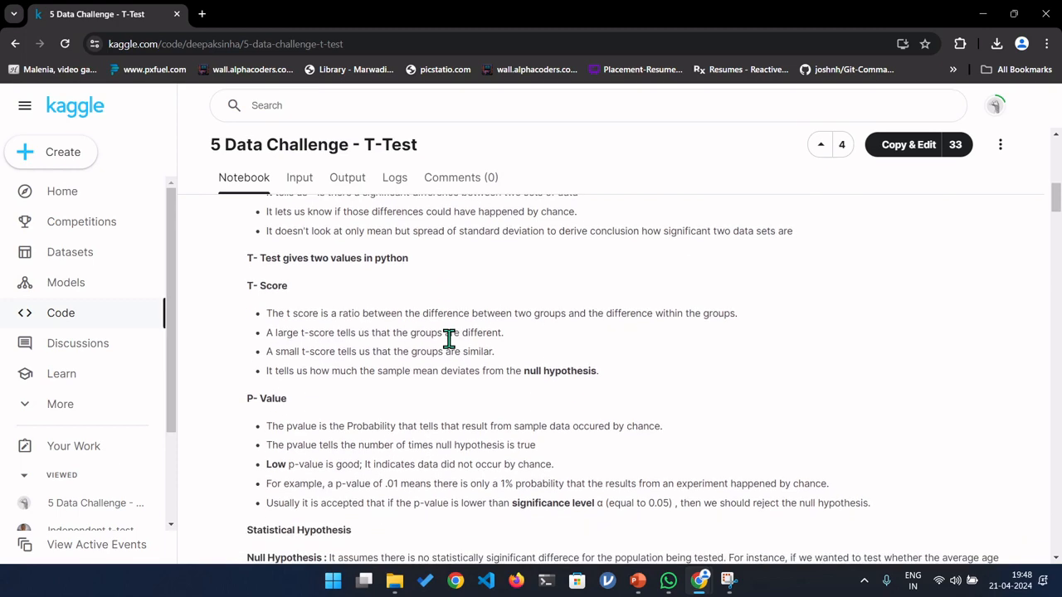
scroll(448, 339, down, 3)
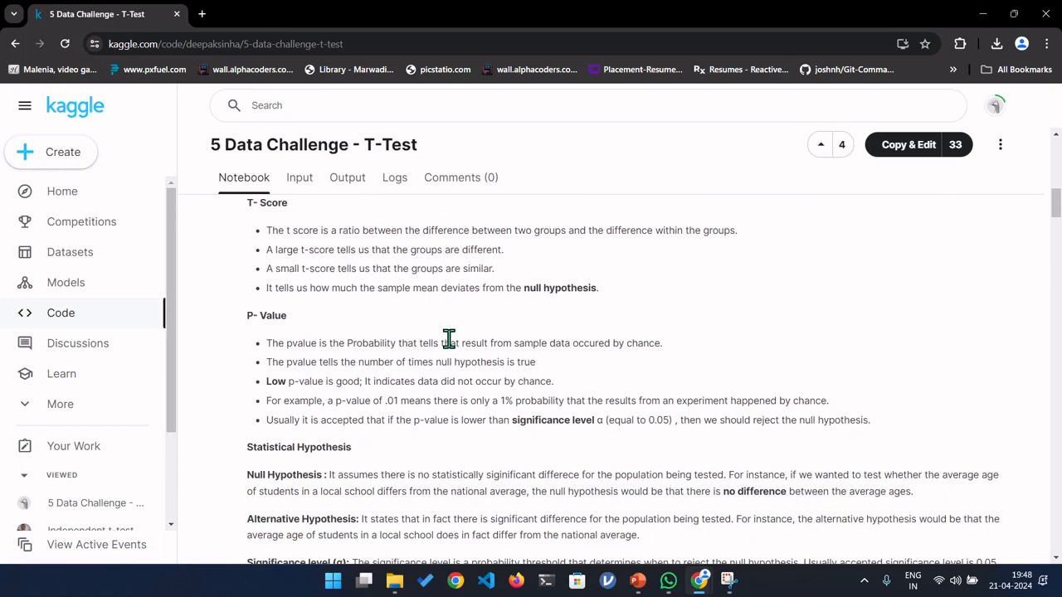
scroll(448, 339, up, 4)
scroll(447, 339, down, 1)
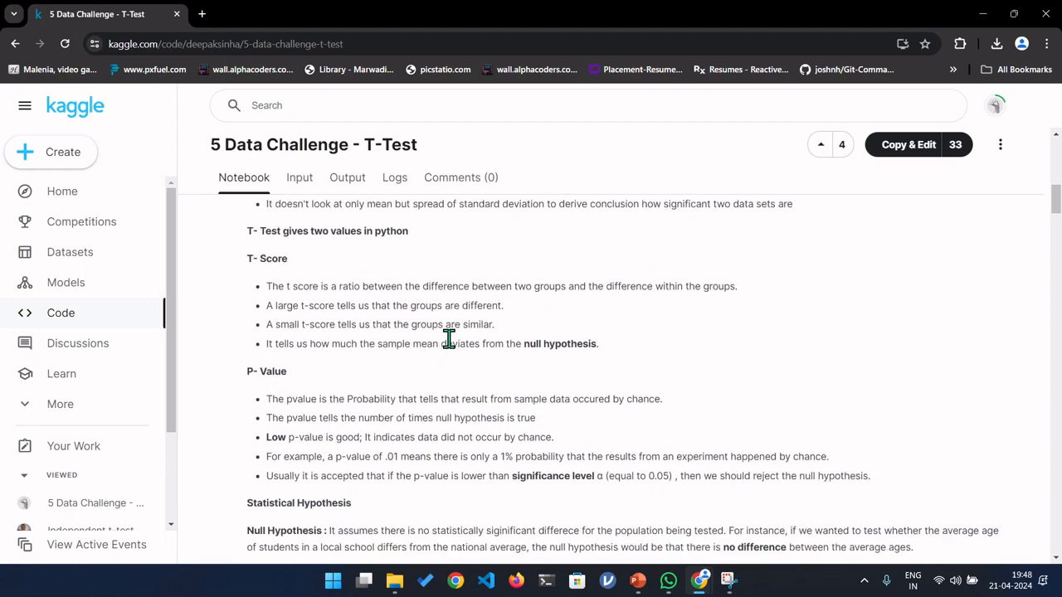
scroll(448, 339, up, 4)
scroll(448, 338, down, 12)
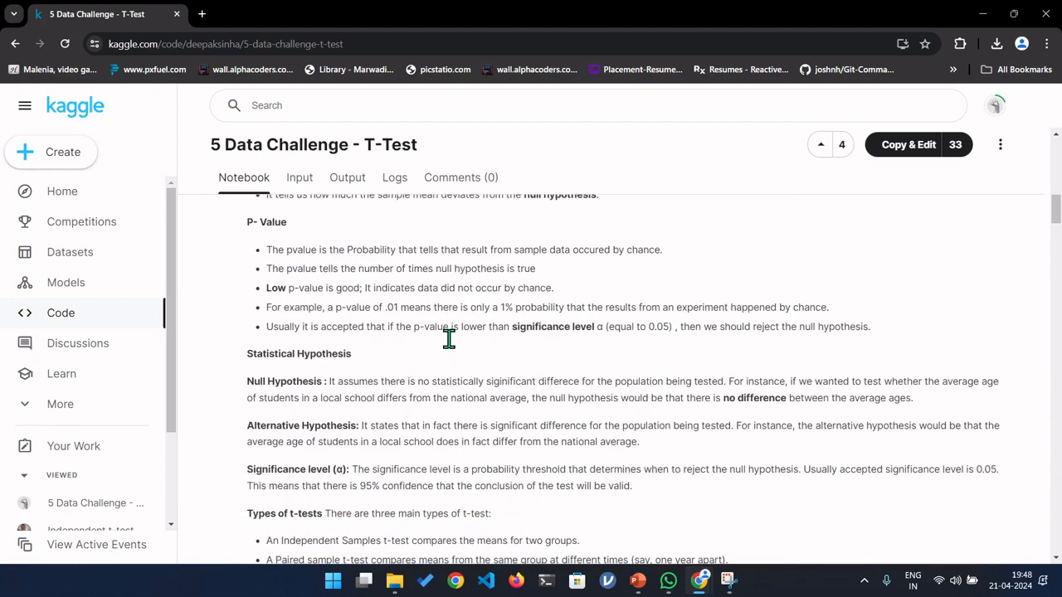
Step: Examine the null hypothesis, alternative hypothesis, significance level and types of t-tests in the notebook
scroll(448, 338, up, 3)
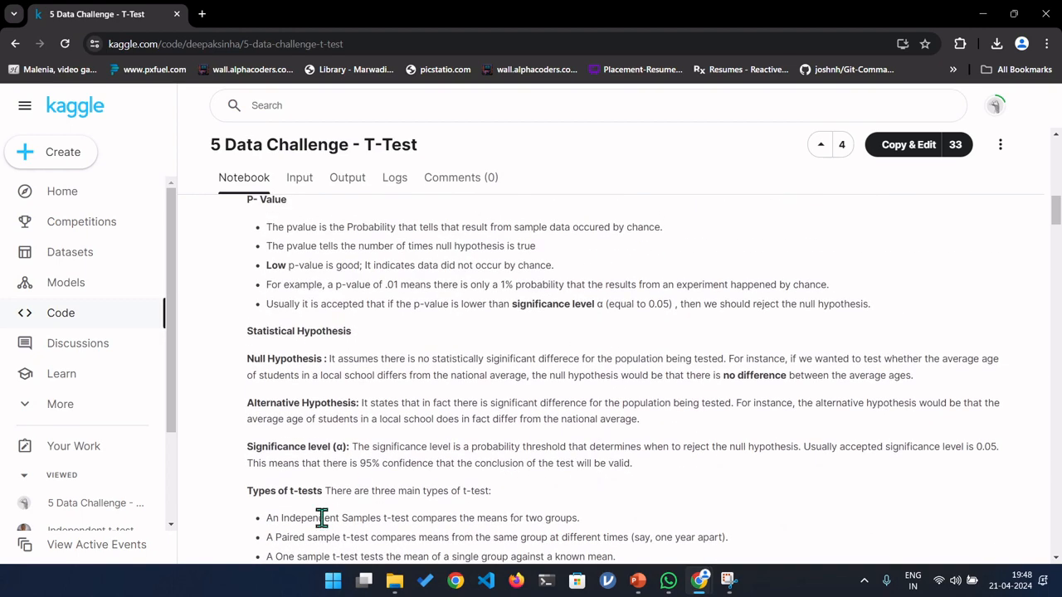
scroll(512, 496, down, 3)
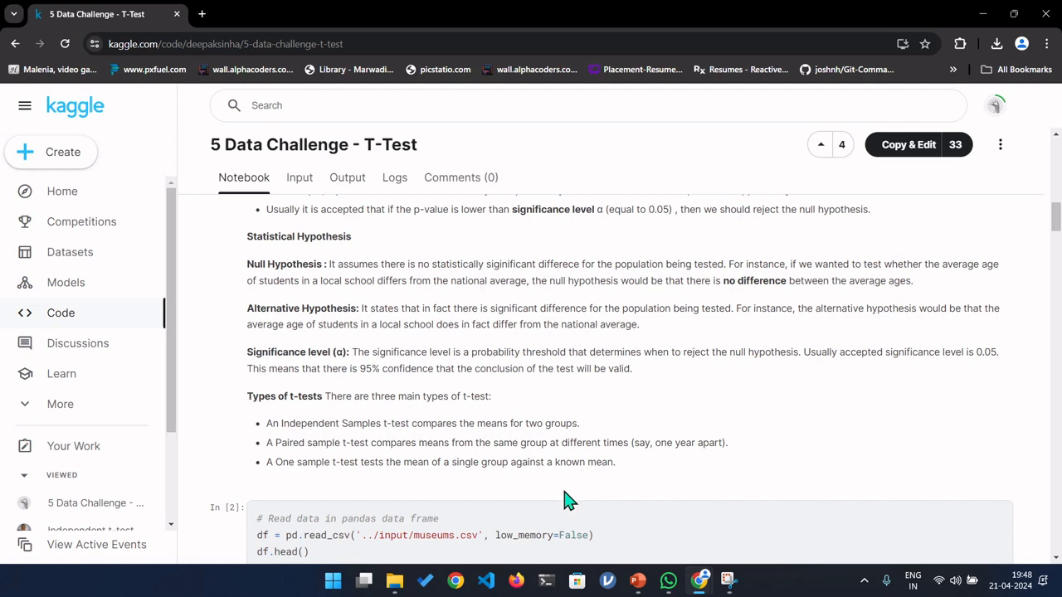
scroll(567, 501, up, 3)
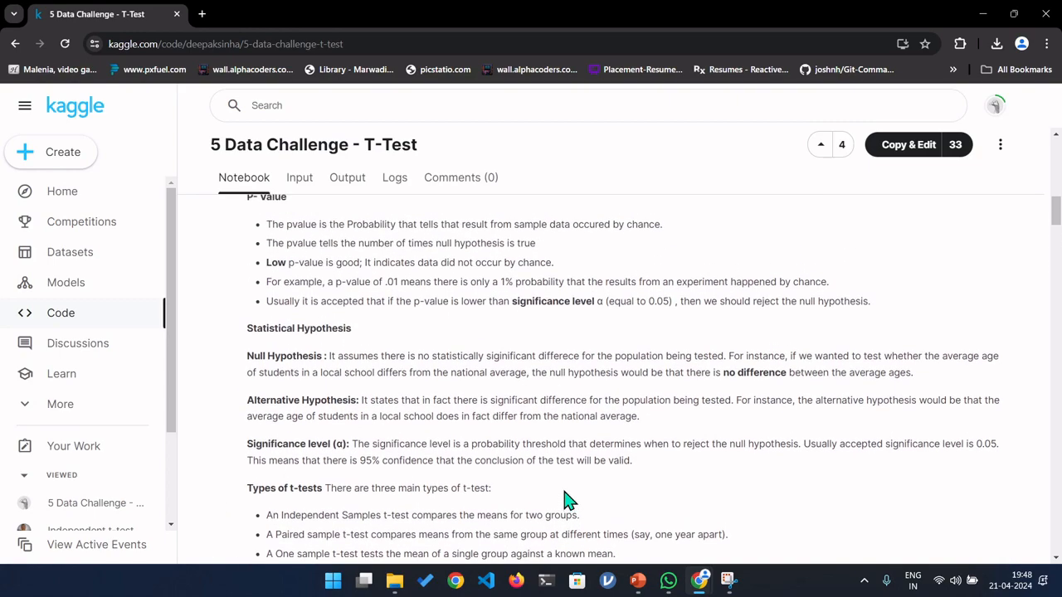
scroll(567, 501, down, 2)
scroll(290, 280, up, 2)
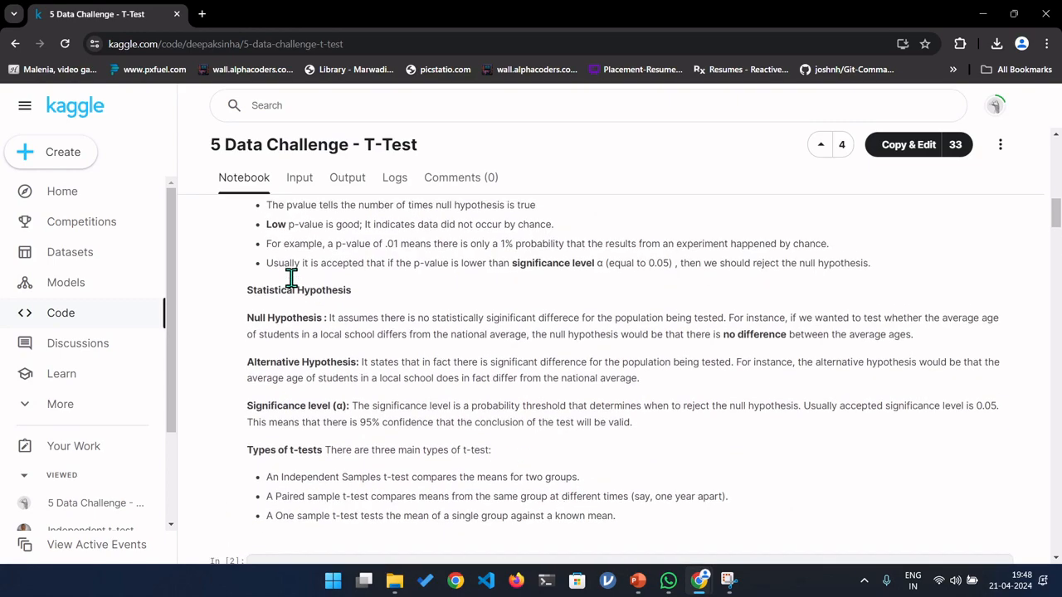
scroll(291, 279, down, 1)
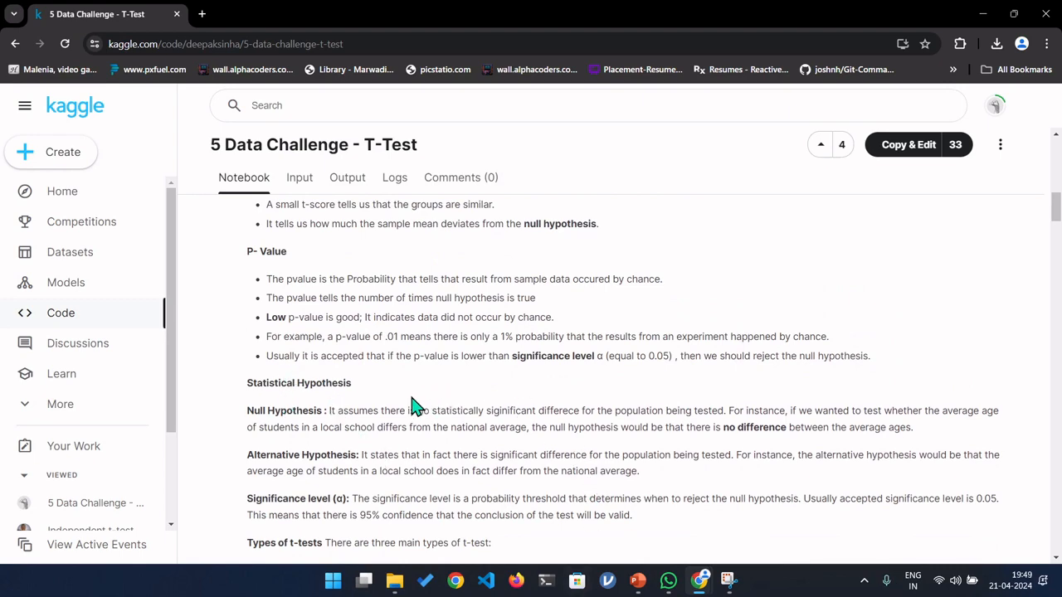
scroll(419, 405, down, 1)
scroll(415, 406, up, 2)
scroll(415, 407, down, 1)
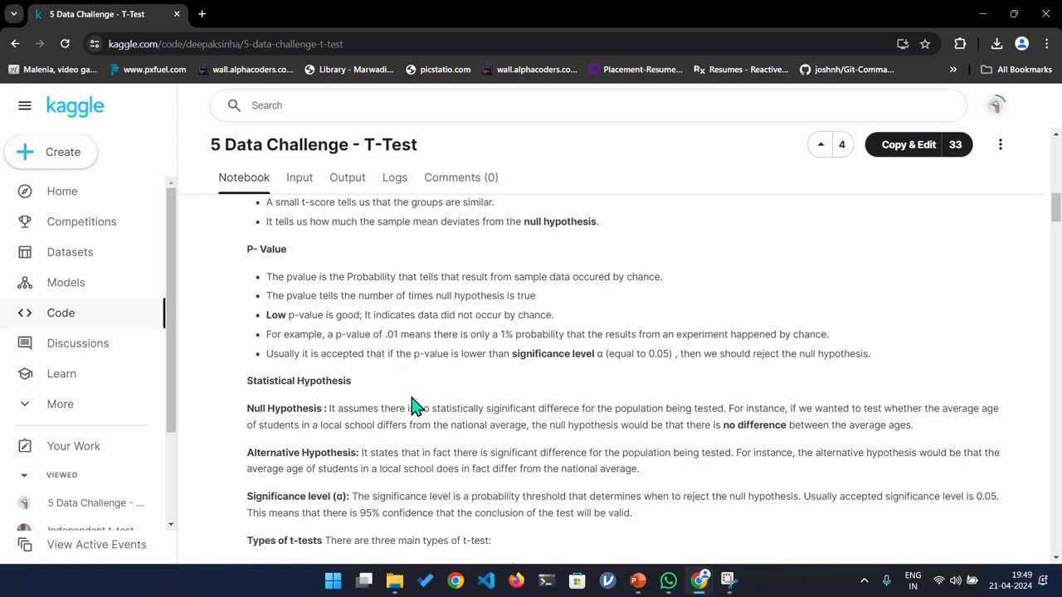
triple_click(347, 456)
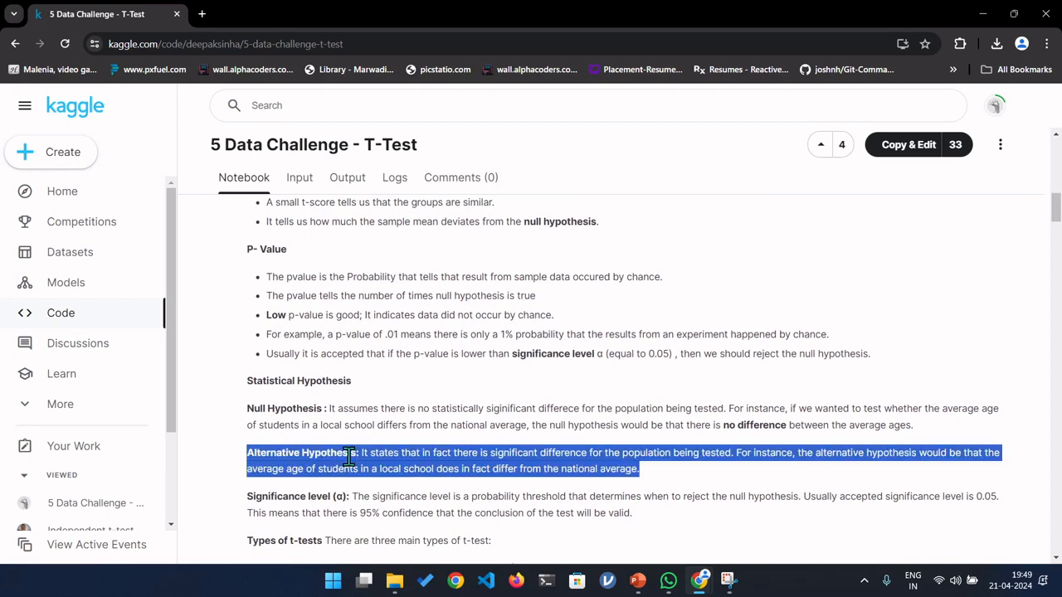
click(345, 448)
Step: Review the T-Score and P-Value explanations again, continuing down to the Statistical Hypothesis section
scroll(344, 444, up, 3)
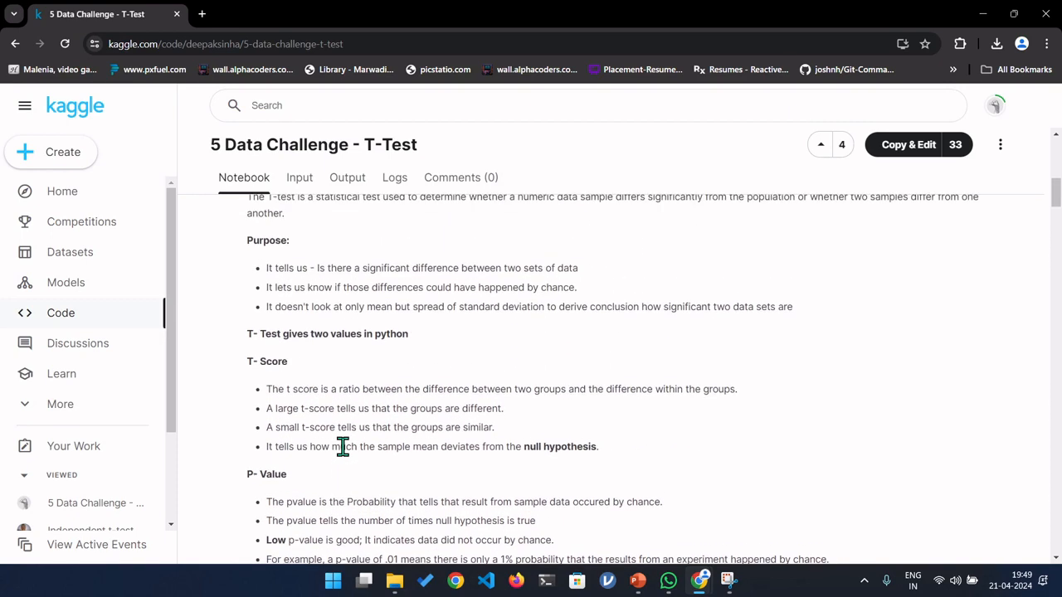
scroll(343, 443, down, 1)
scroll(308, 503, down, 1)
scroll(311, 502, up, 3)
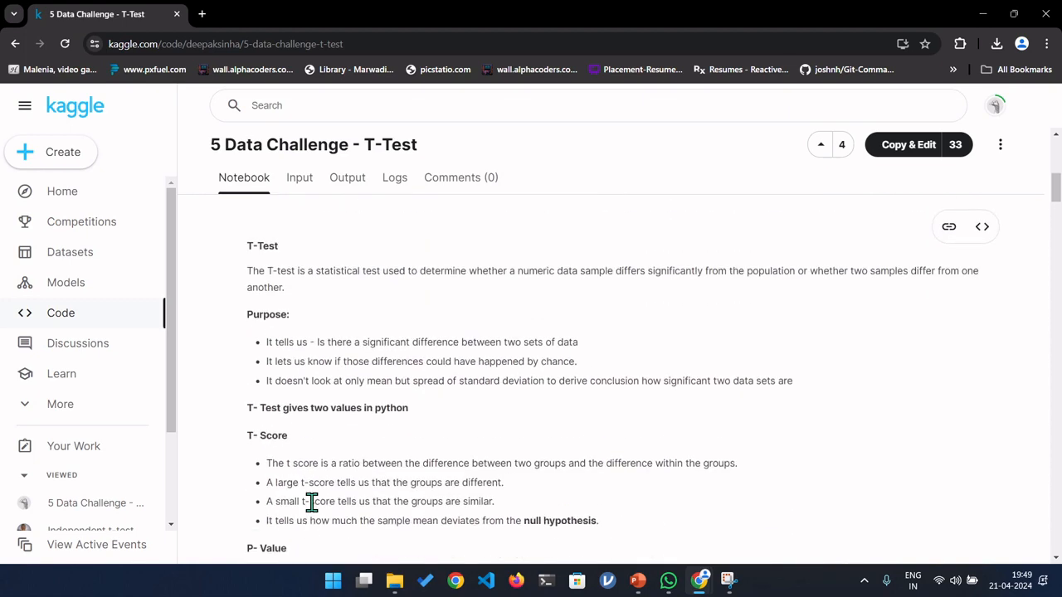
scroll(311, 502, up, 1)
scroll(311, 503, down, 1)
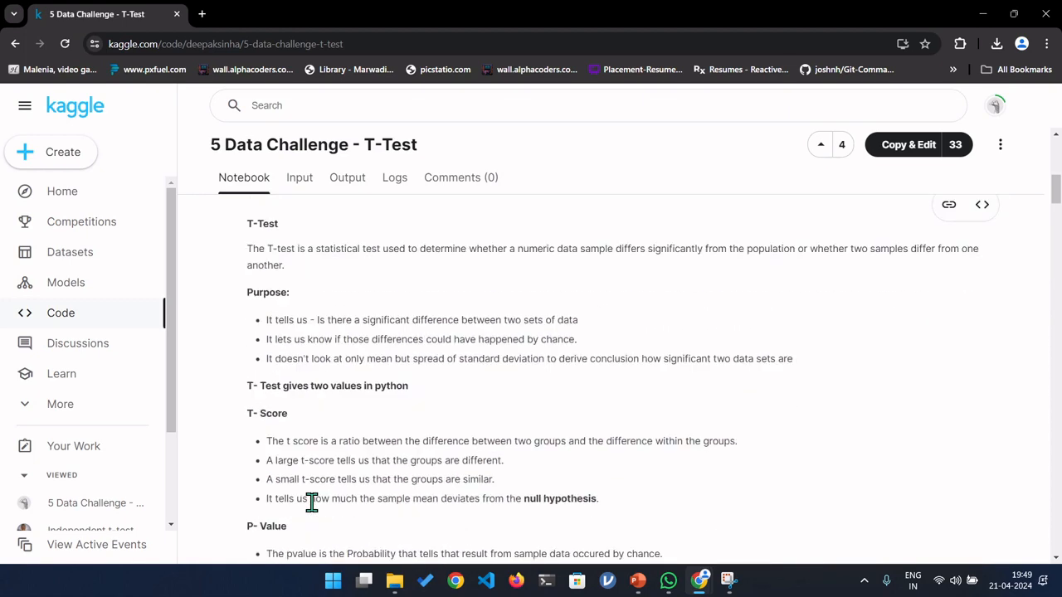
scroll(311, 502, down, 1)
scroll(321, 408, down, 1)
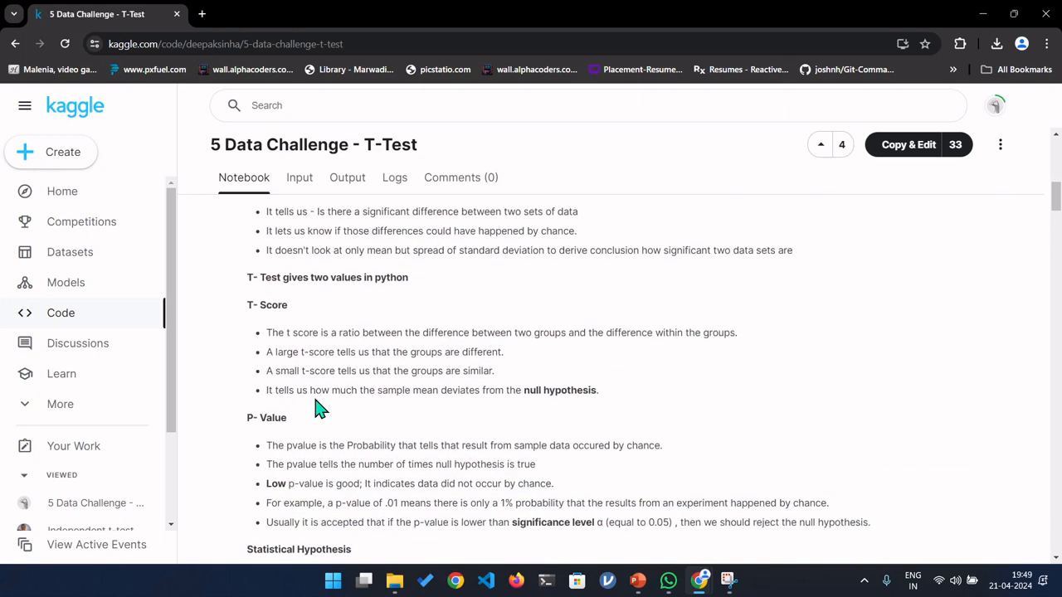
scroll(436, 392, down, 3)
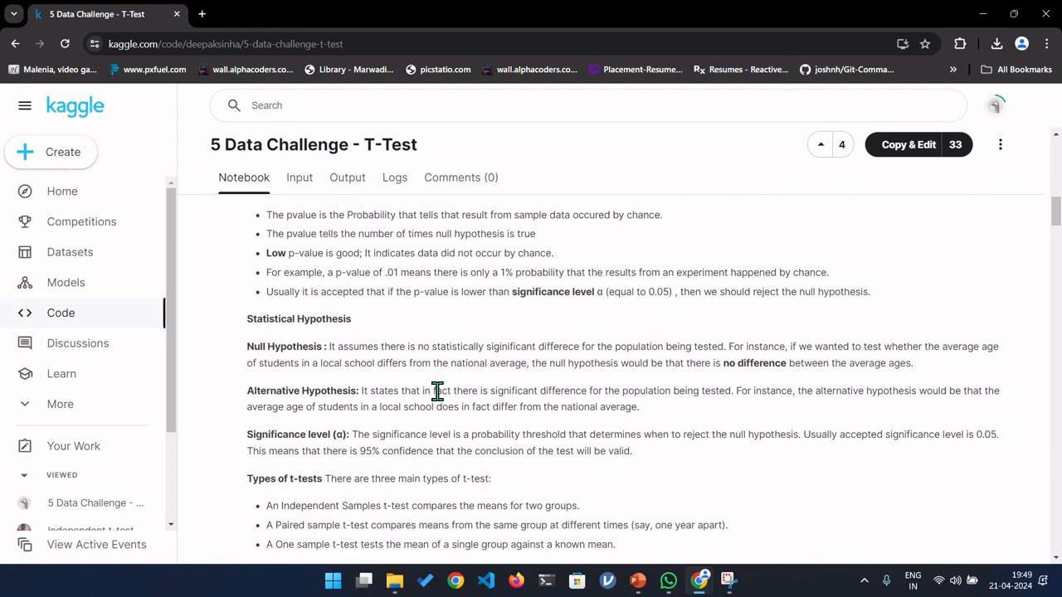
Step: Switch to jamovi and maximize its window
click(608, 581)
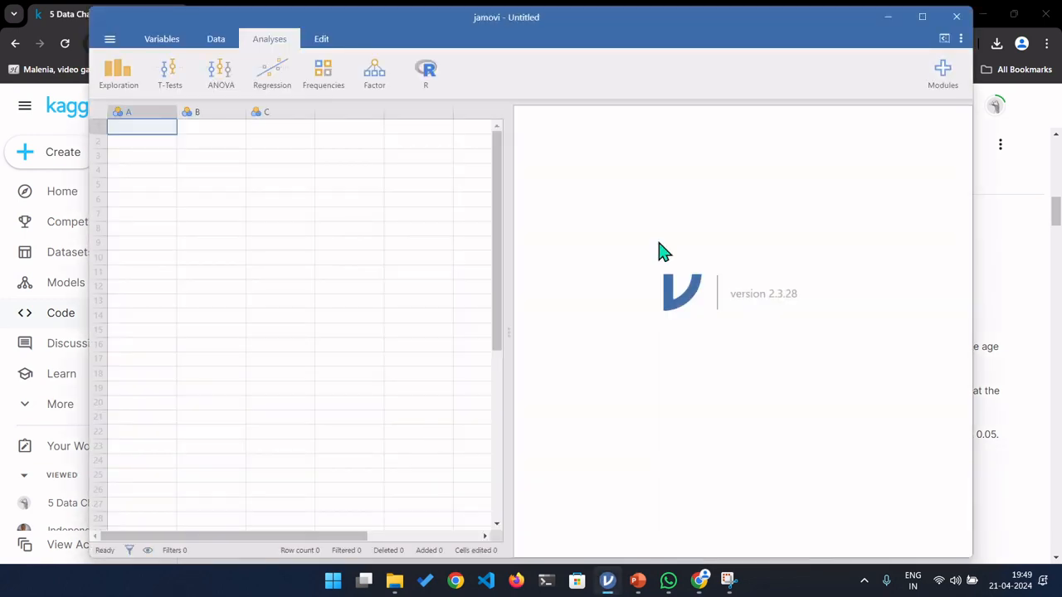
click(923, 20)
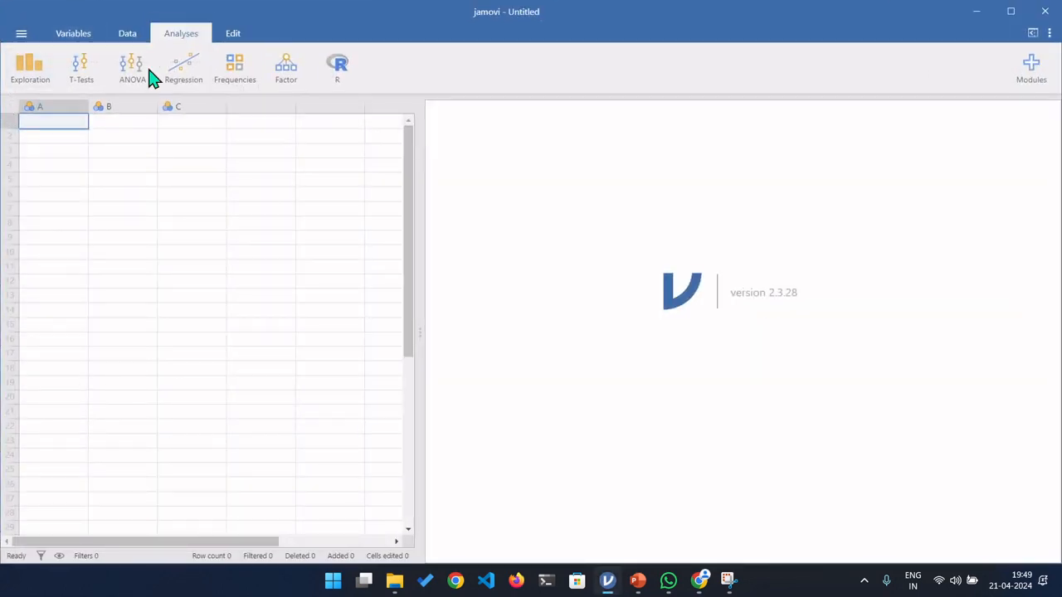
click(21, 34)
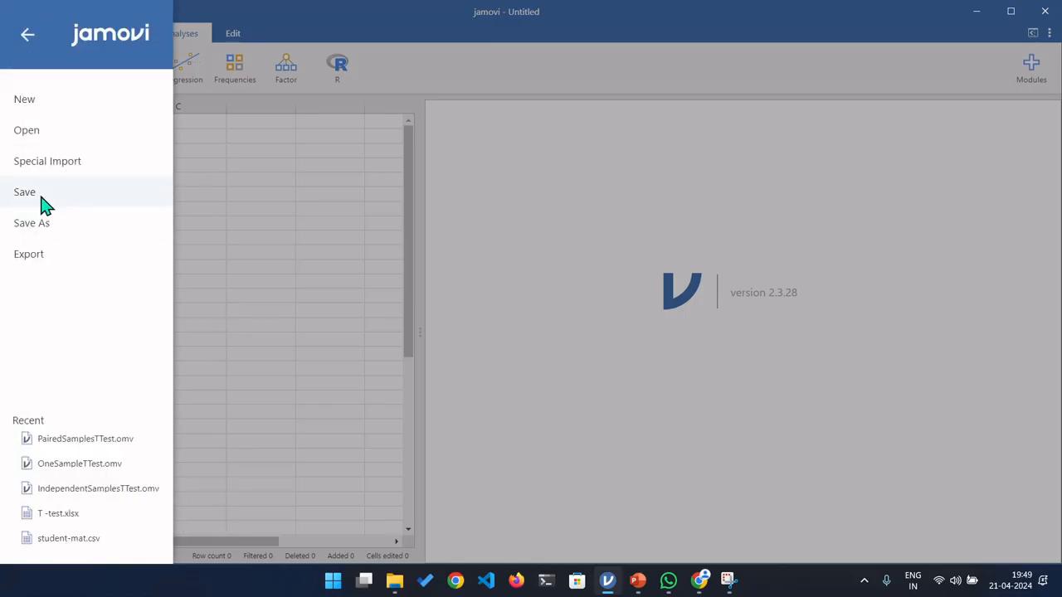
click(523, 142)
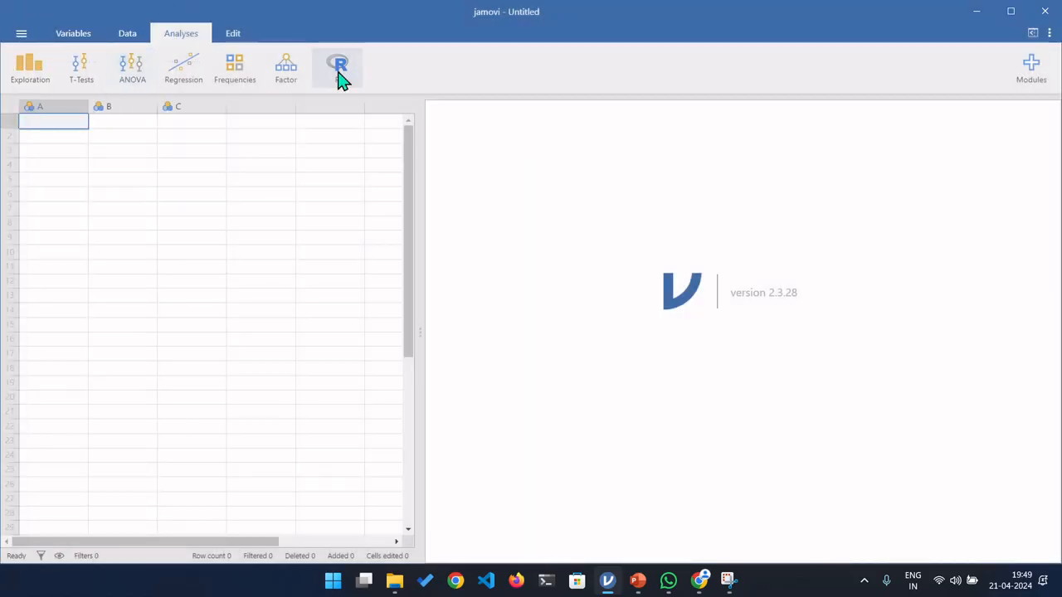
click(90, 75)
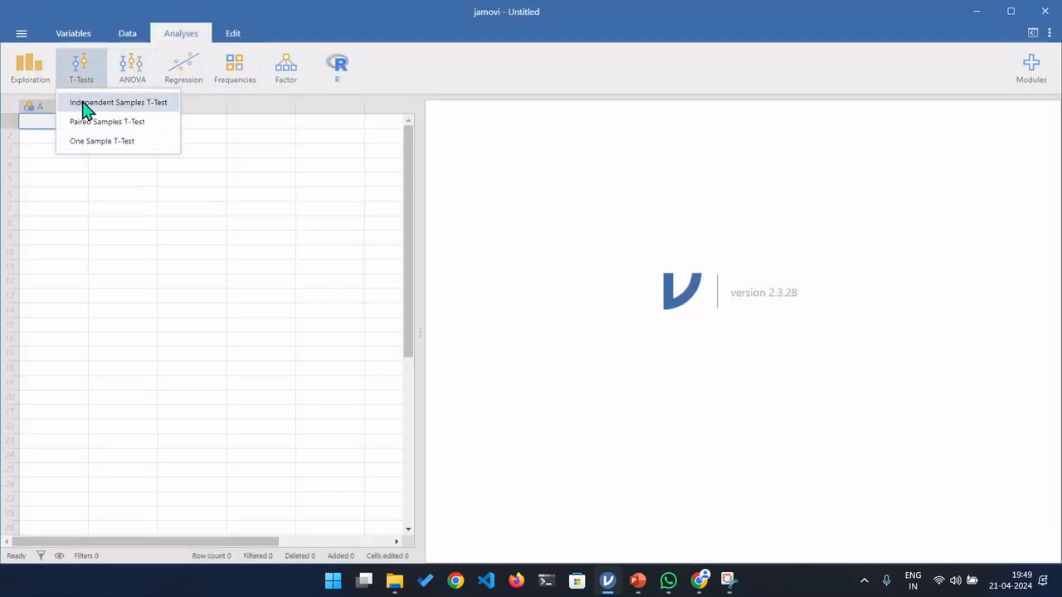
Step: Open the Bugs (Ryan, Wilde & Crist, 2013) data set from jamovi's data library
click(20, 33)
click(43, 135)
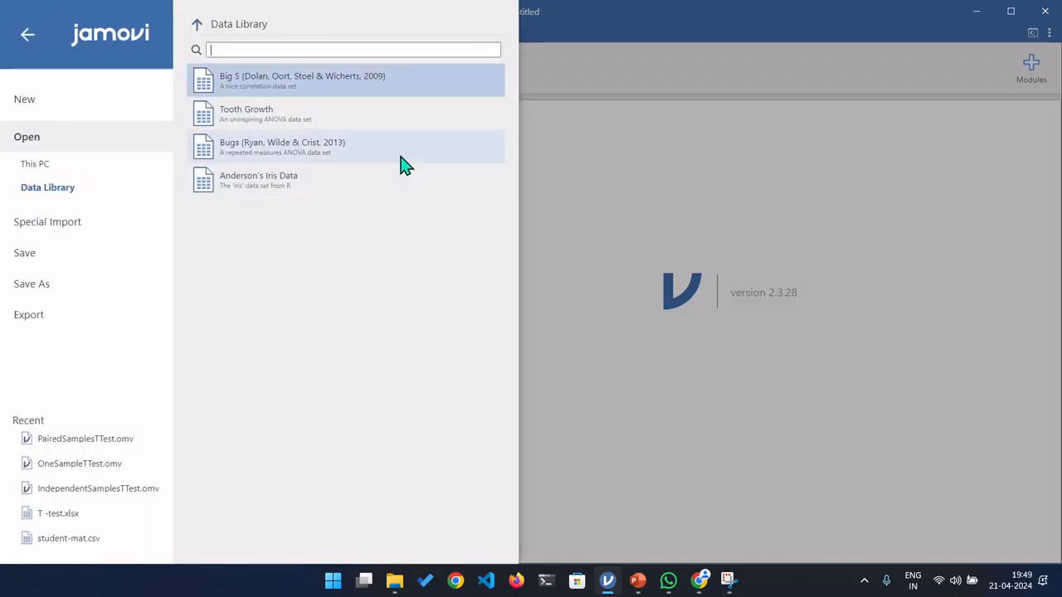
click(404, 165)
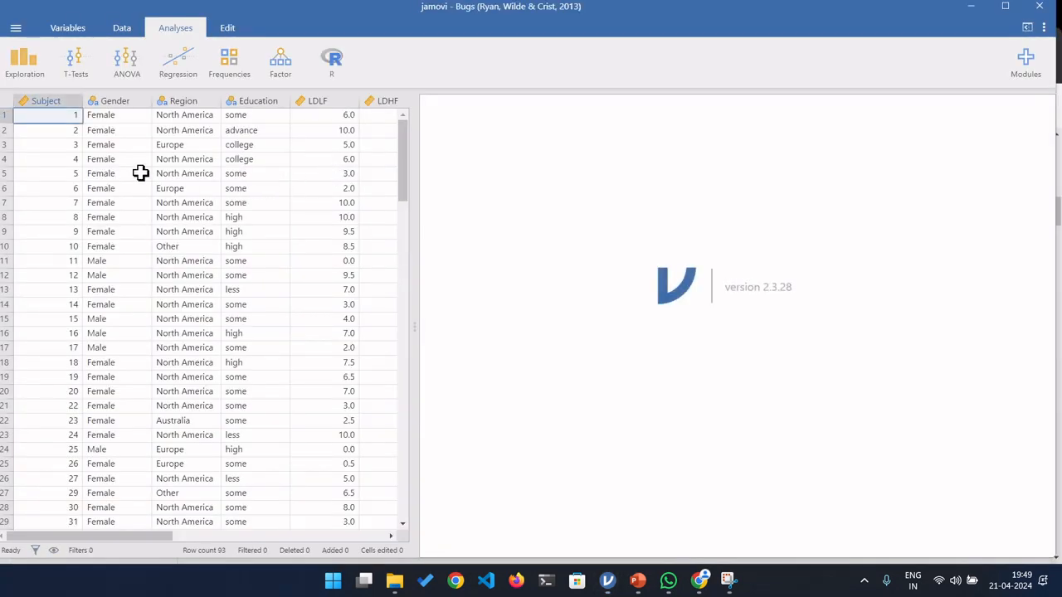
click(120, 116)
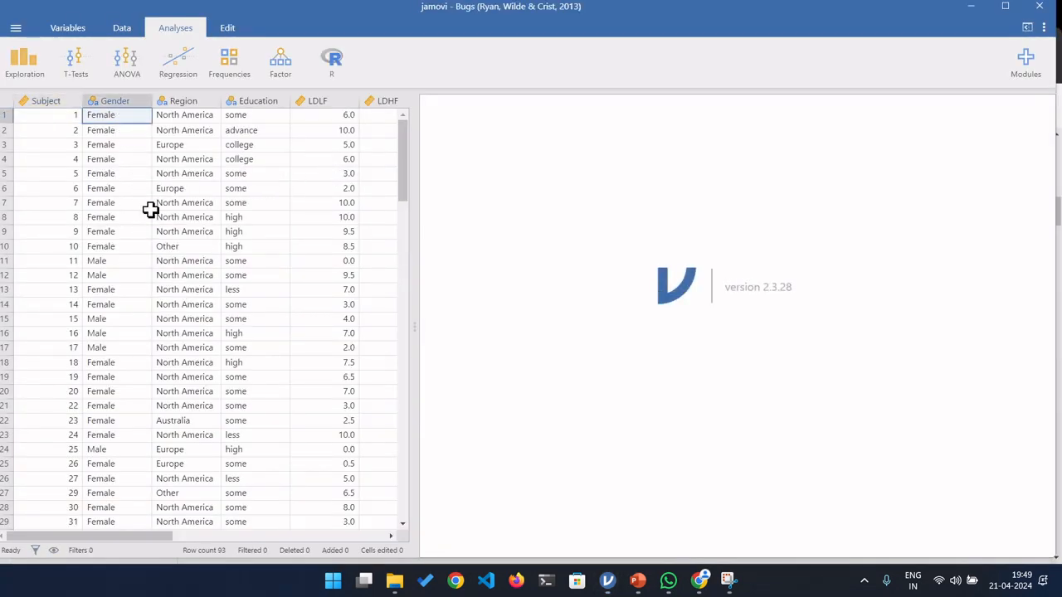
mouse_move(407, 171)
mouse_down()
mouse_move(428, 301)
mouse_move(410, 151)
mouse_up()
text(q)
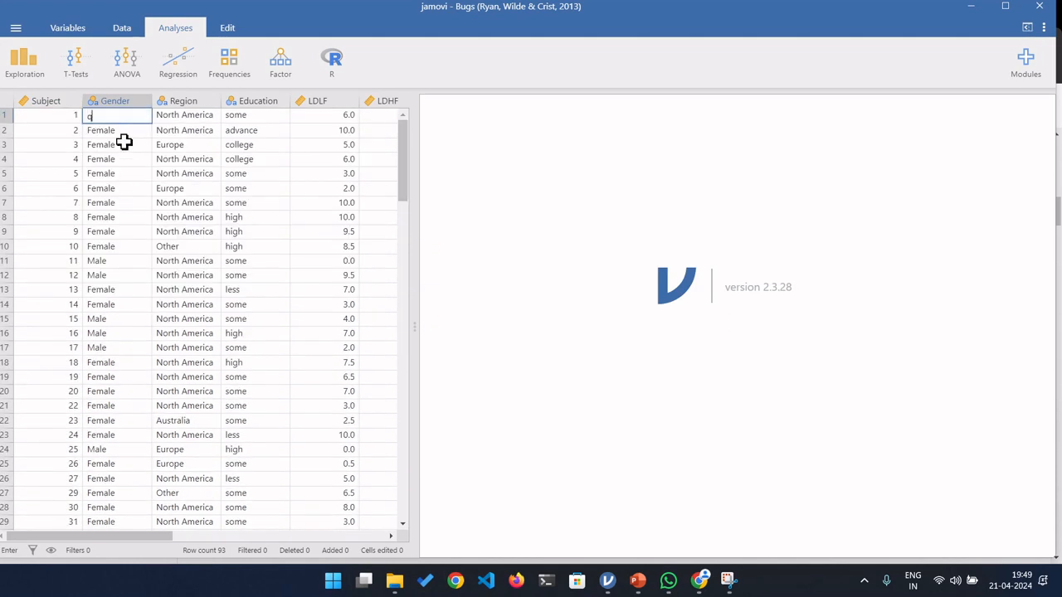
key(Escape)
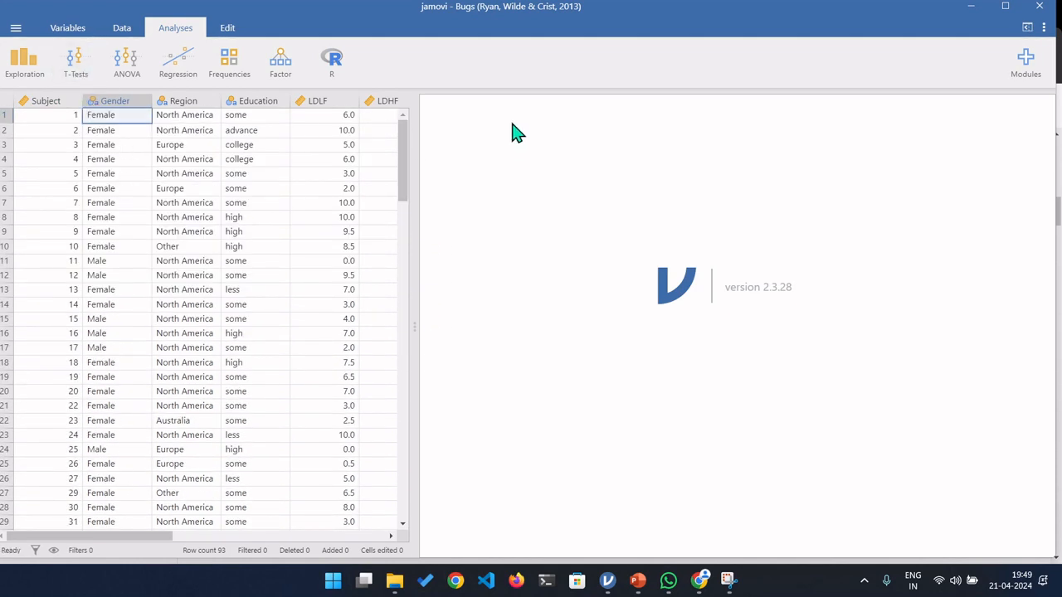
Step: Set up an Independent Samples T-Test with LDLF, LDHF, HDLF and HDHF as dependent variables and Gender as the grouping variable
click(65, 81)
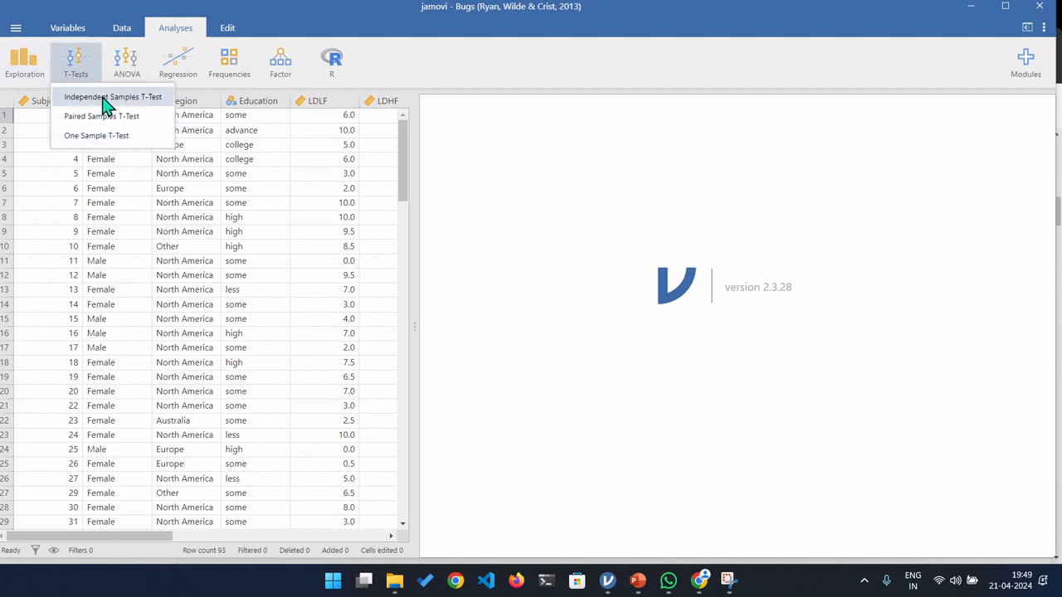
click(108, 94)
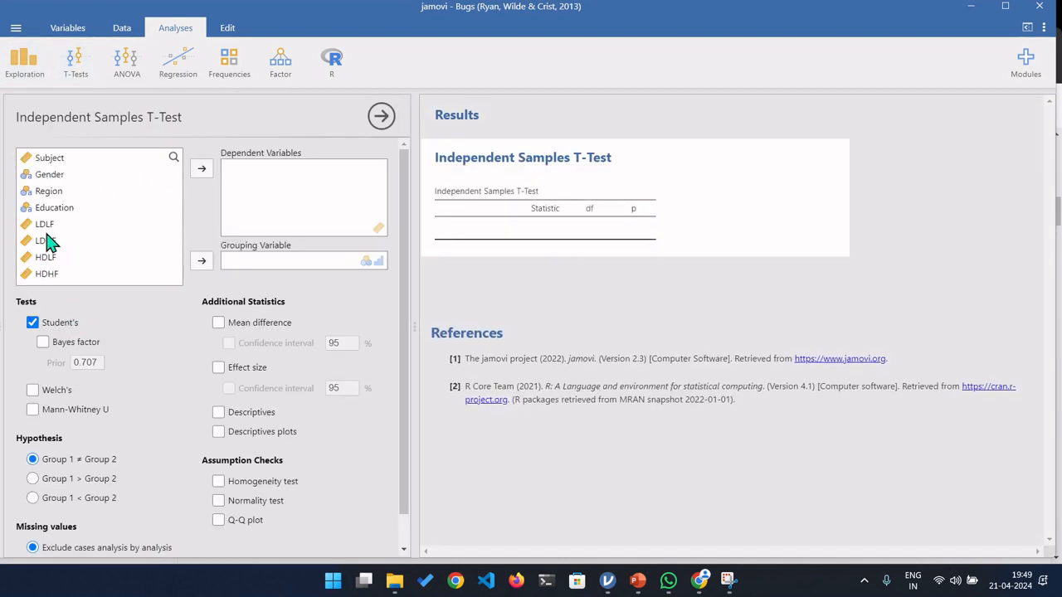
click(45, 232)
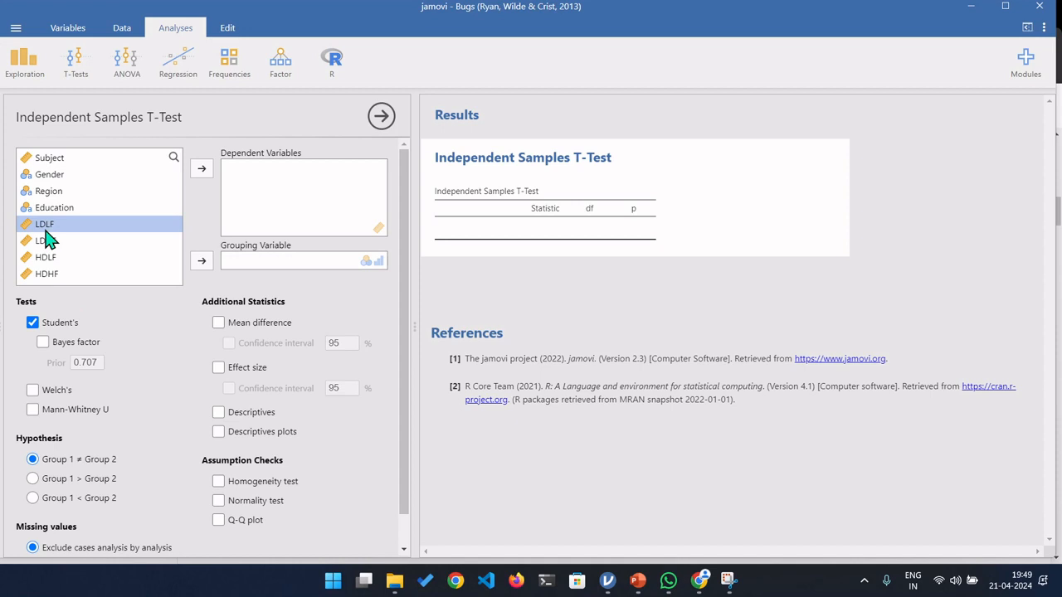
shift+click(58, 276)
drag(45, 253, 275, 185)
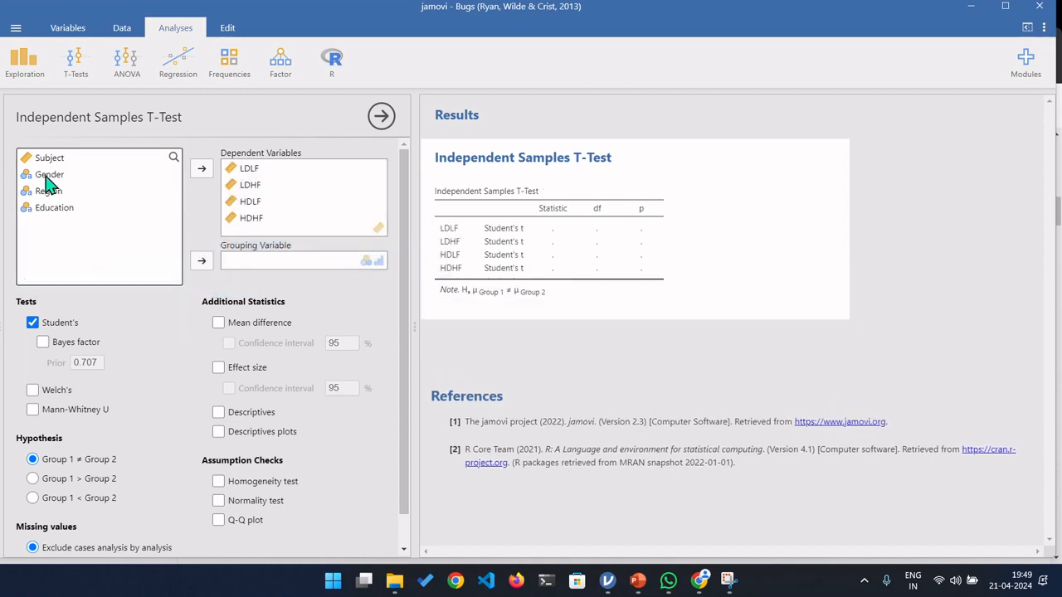
drag(48, 179, 293, 257)
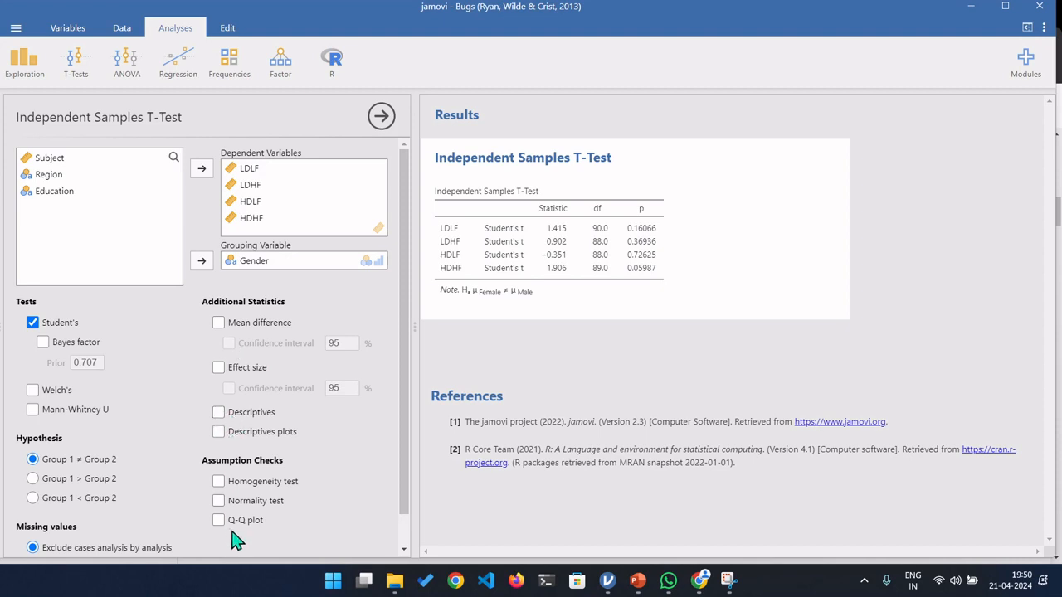
Step: Add descriptives to the independent t-test and set its hypothesis to Group 1 > Group 2
scroll(403, 415, down, 2)
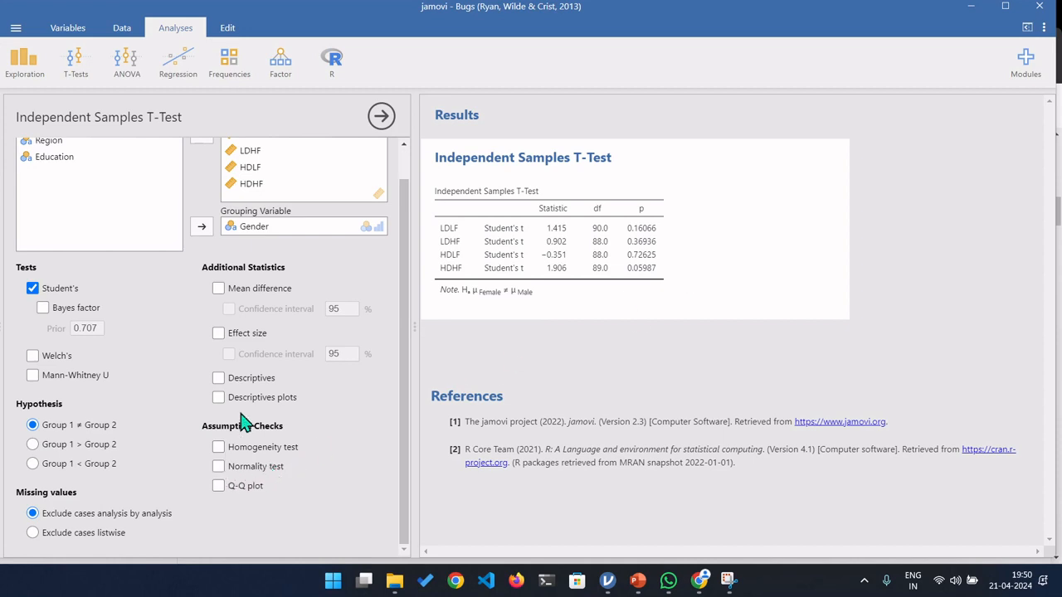
click(219, 378)
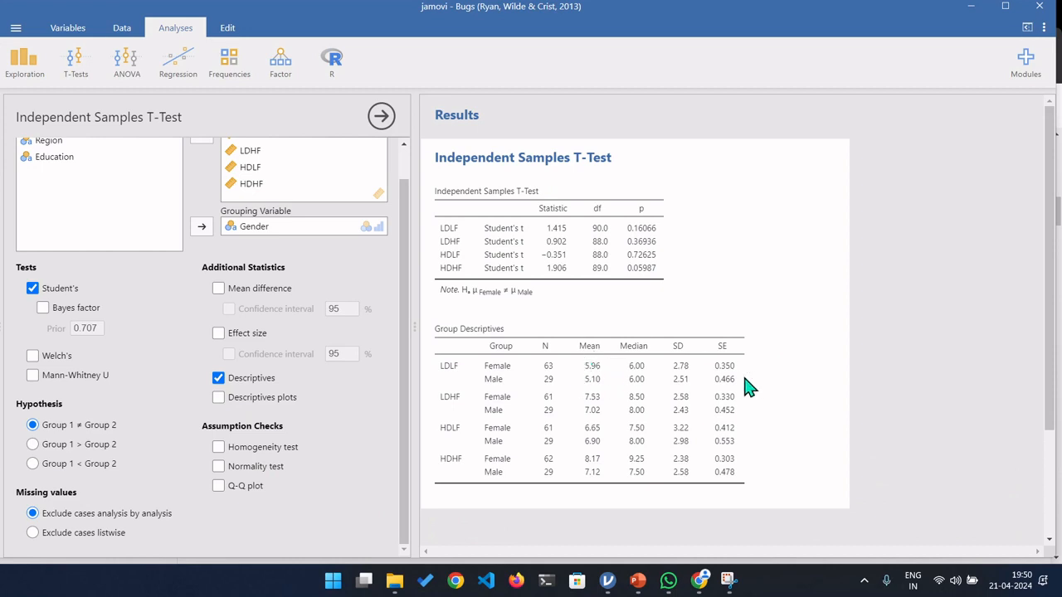
scroll(100, 331, up, 1)
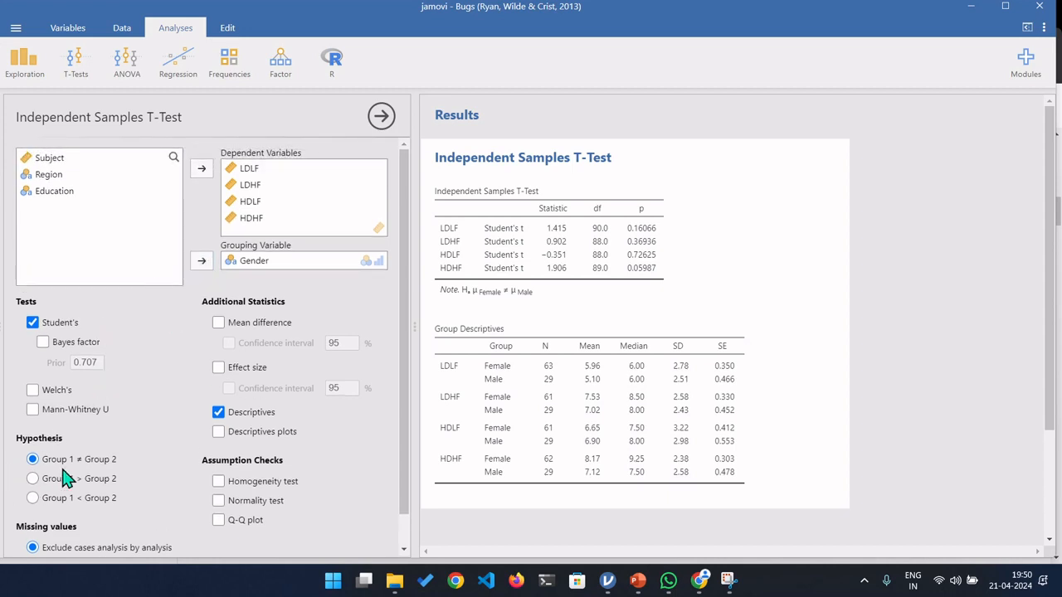
click(34, 478)
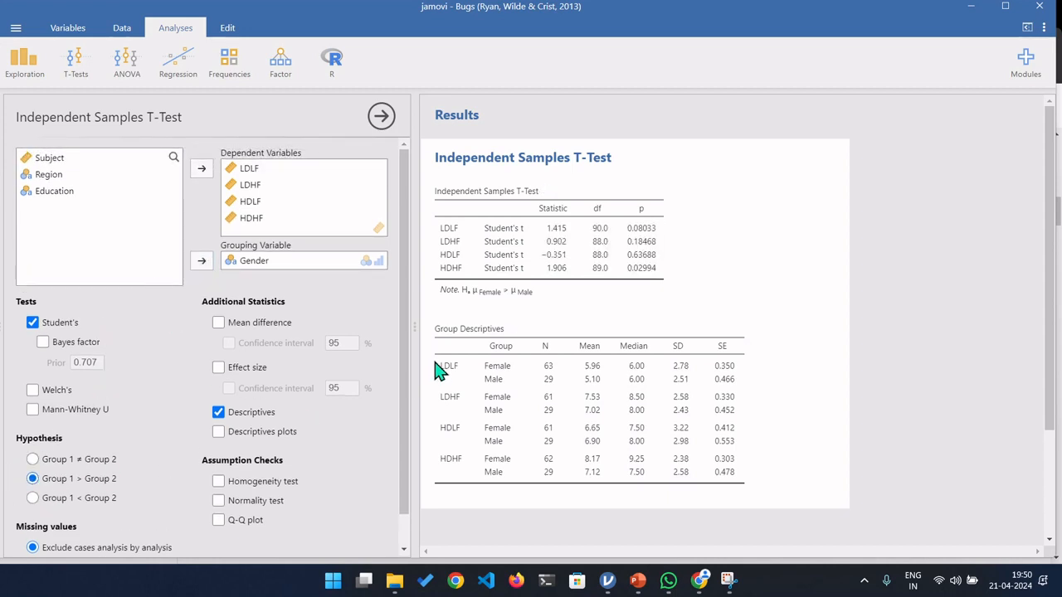
Step: Examine the Independent Samples T-Test and Group Descriptives tables alongside the chosen variables
scroll(610, 355, down, 3)
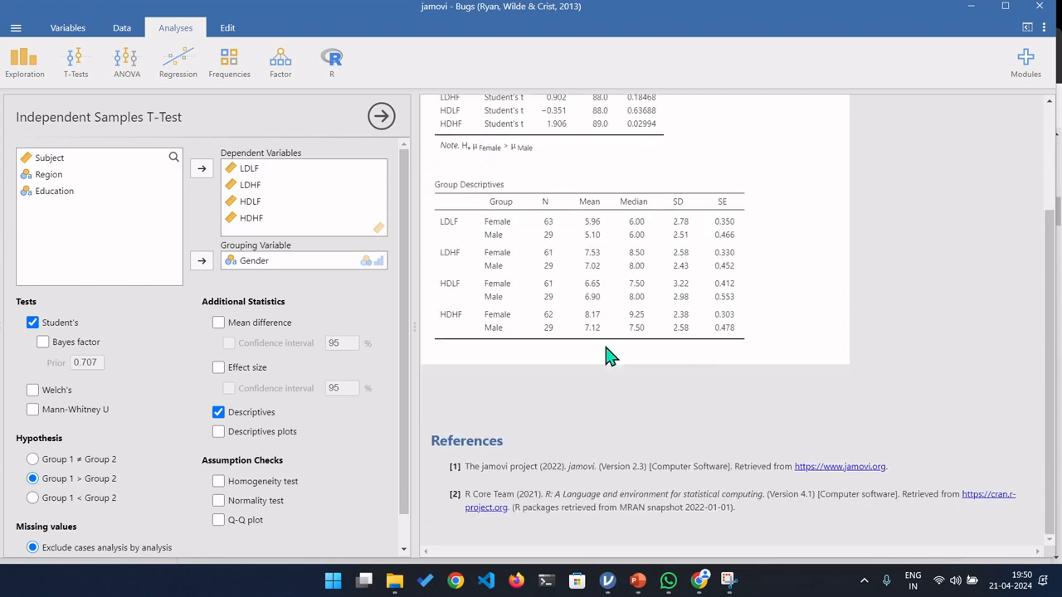
scroll(609, 355, up, 3)
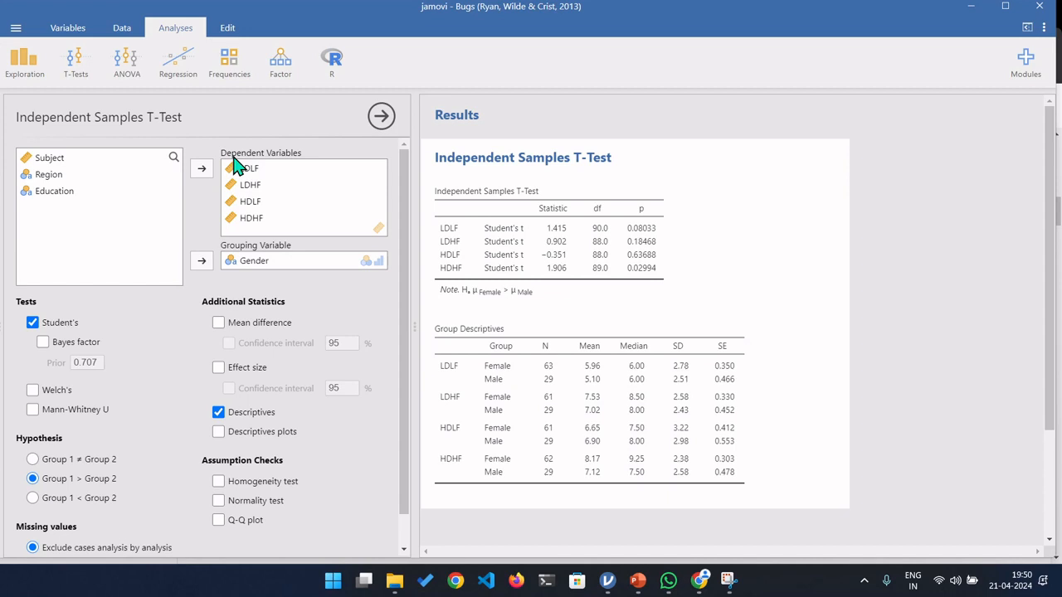
scroll(300, 242, down, 1)
scroll(535, 259, down, 1)
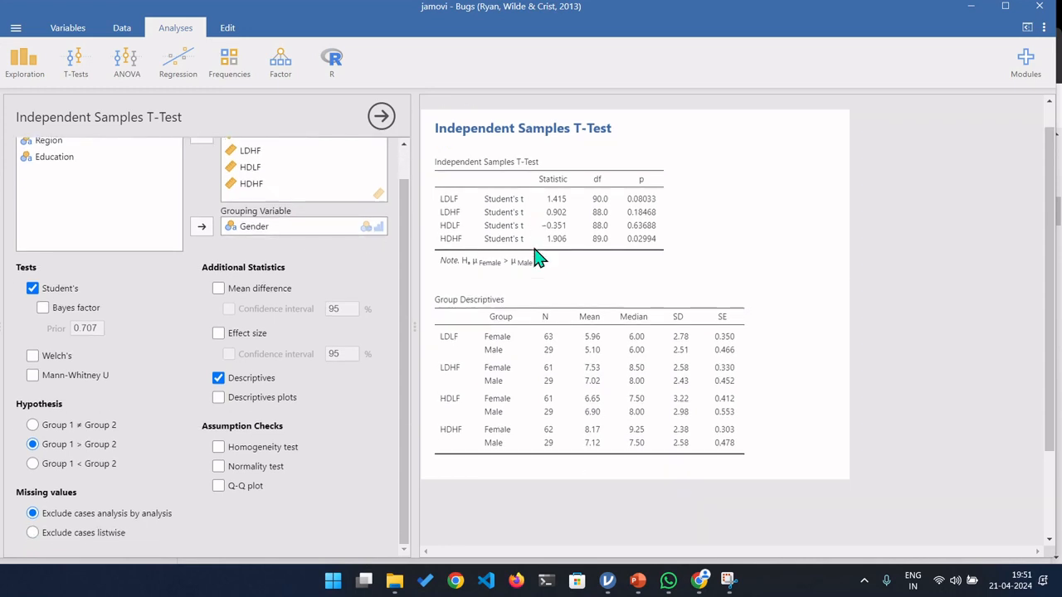
scroll(535, 259, up, 1)
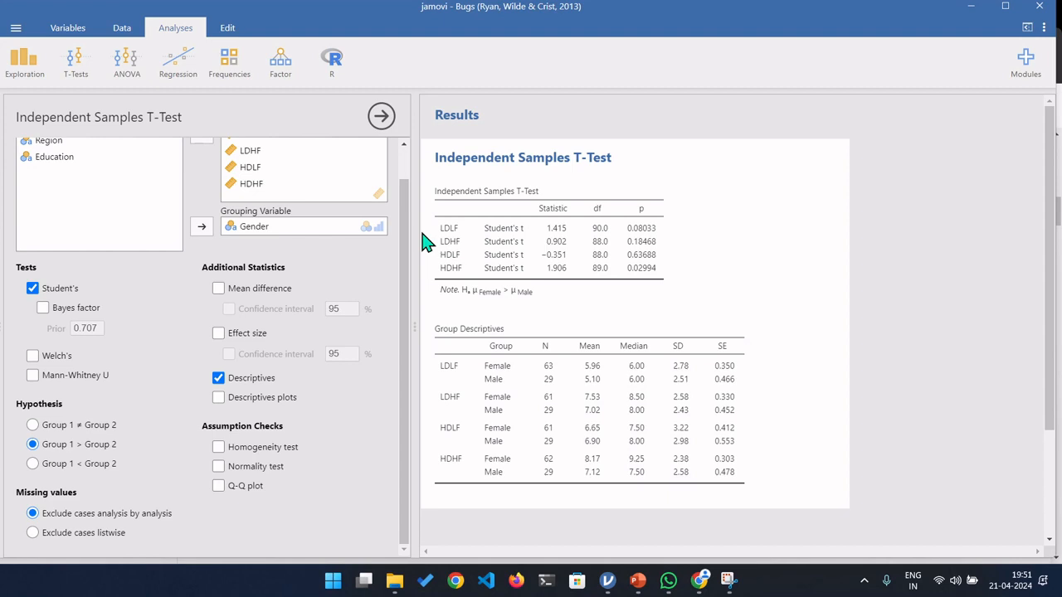
drag(407, 244, 404, 208)
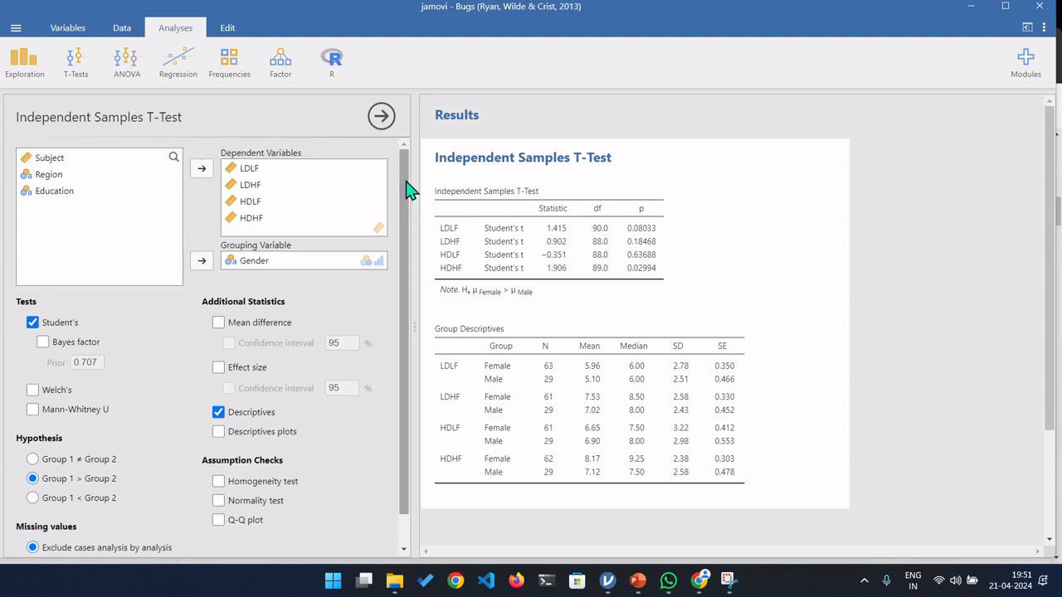
Step: Enable the normality and homogeneity tests for the independent t-test and review the resulting Assumptions tables
scroll(408, 190, down, 1)
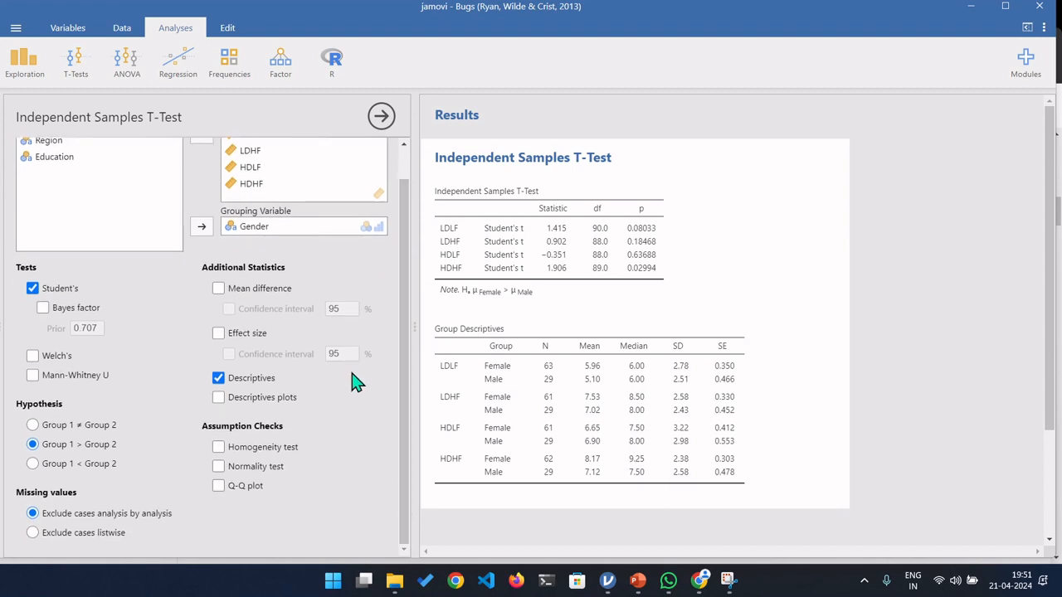
click(219, 466)
click(219, 448)
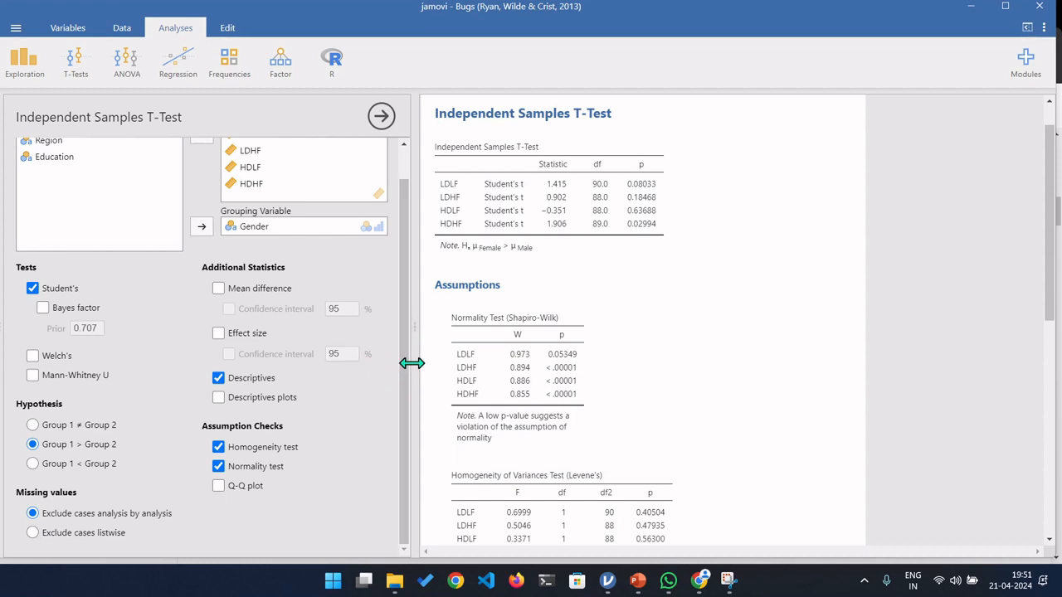
scroll(655, 362, down, 5)
scroll(660, 362, up, 3)
scroll(660, 362, up, 3)
scroll(545, 462, down, 3)
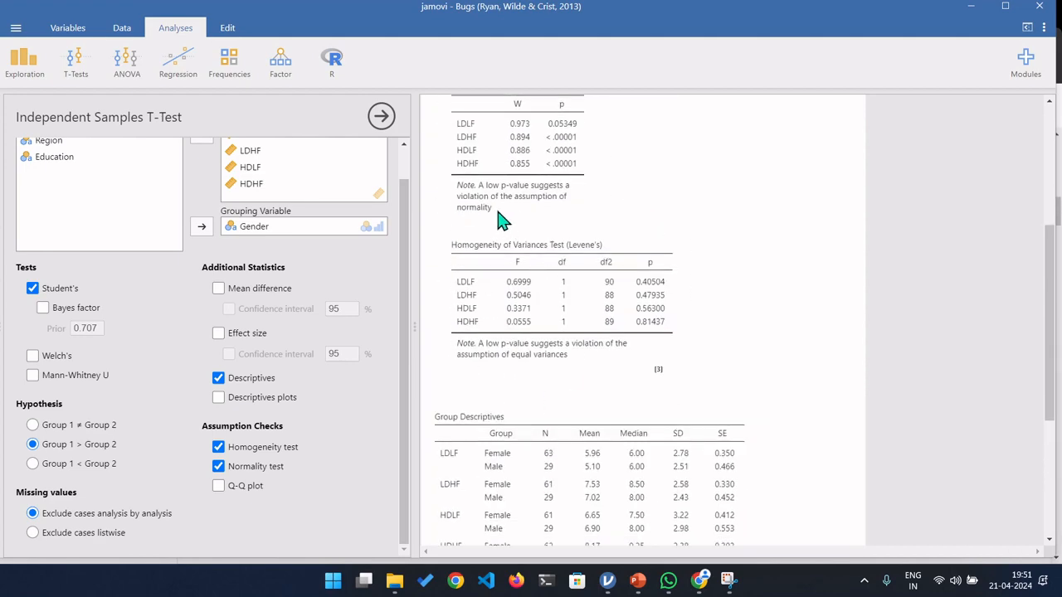
scroll(525, 388, down, 1)
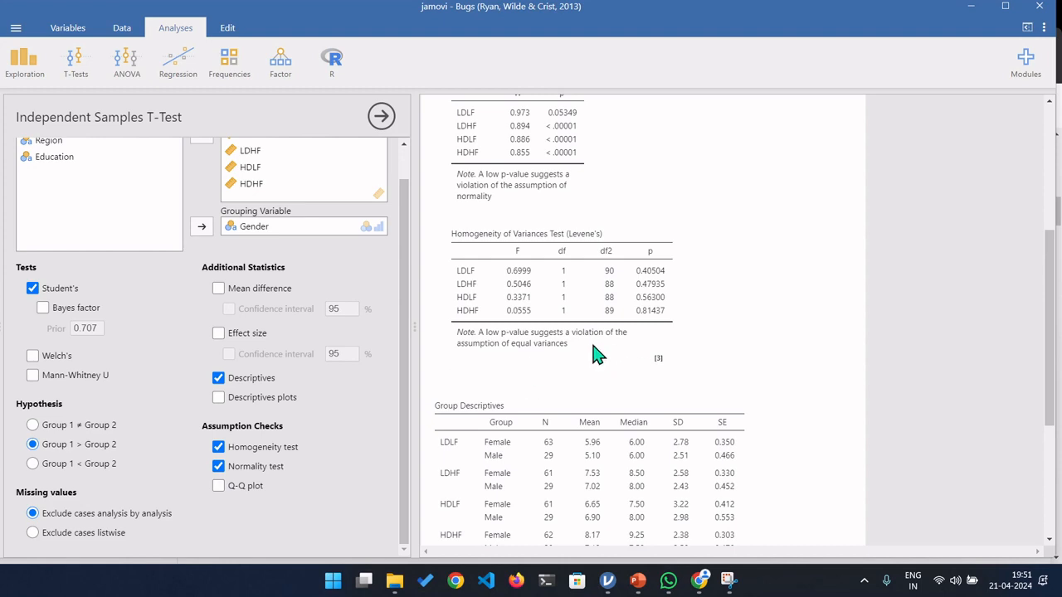
Step: Switch to the Kaggle notebook and review its t-test purpose, P-Value and Statistical Hypothesis sections, down to the museums data preview
mouse_move(694, 589)
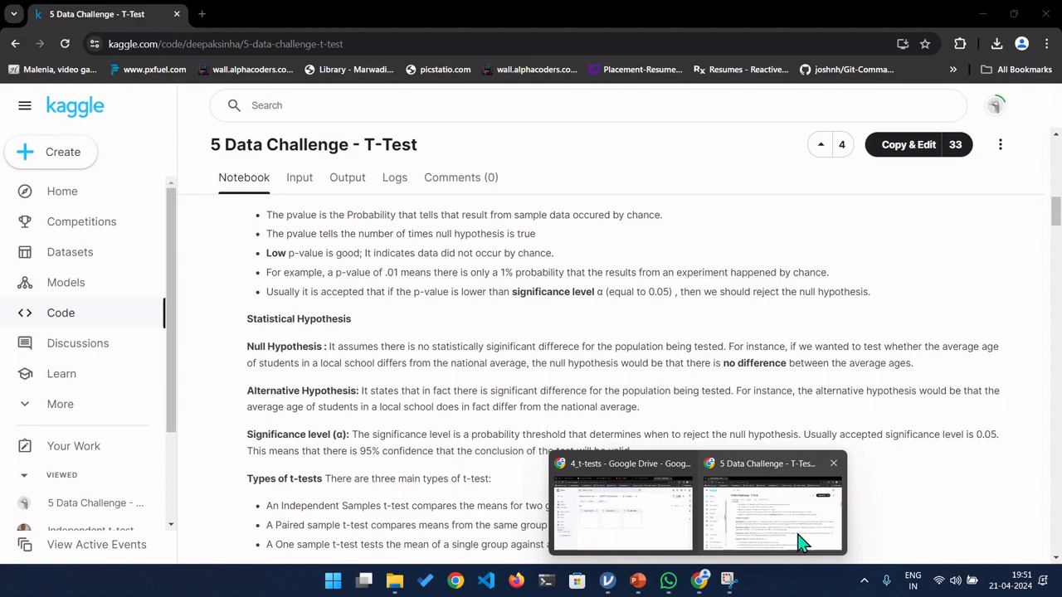
click(800, 540)
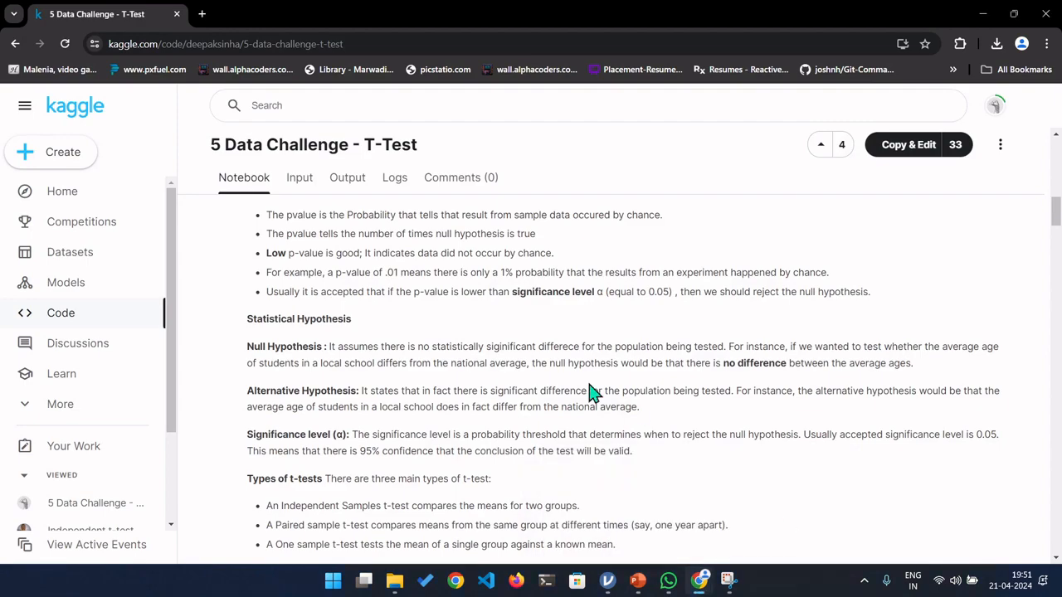
scroll(569, 390, down, 2)
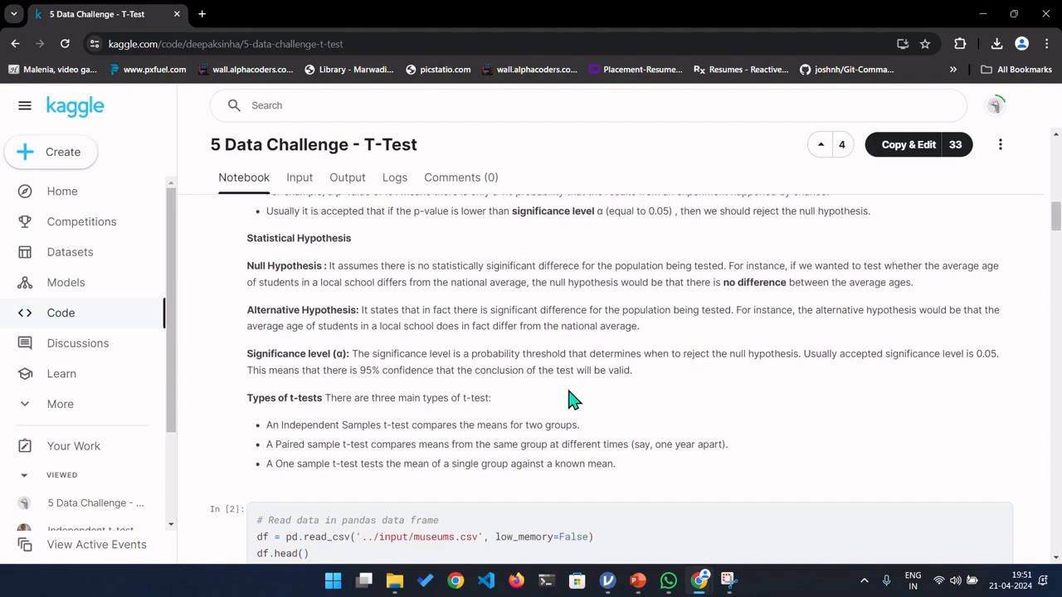
scroll(569, 390, up, 3)
scroll(567, 390, up, 1)
scroll(568, 390, down, 4)
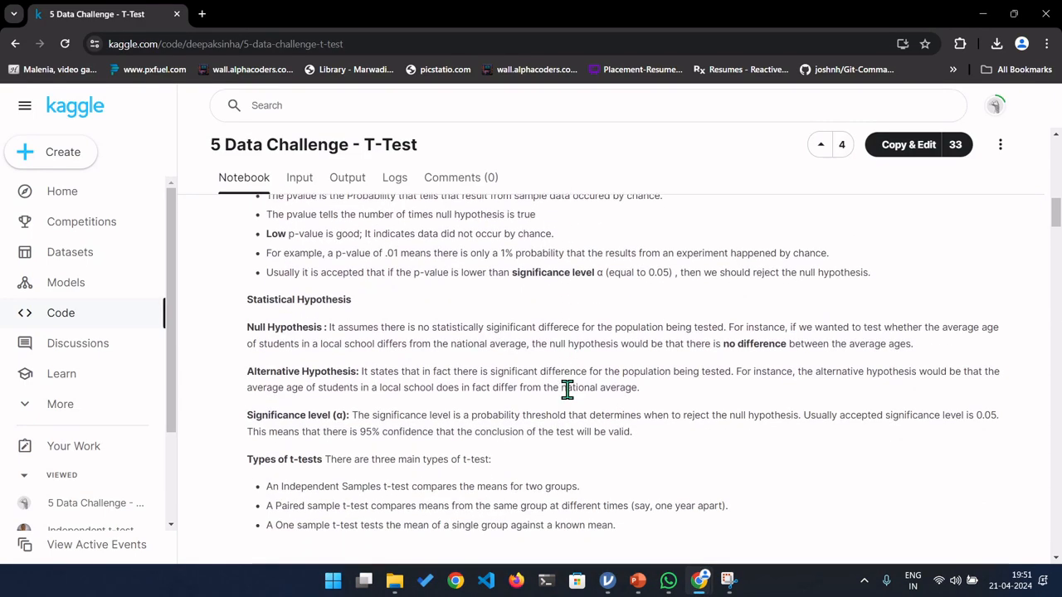
scroll(567, 389, up, 5)
scroll(504, 391, up, 2)
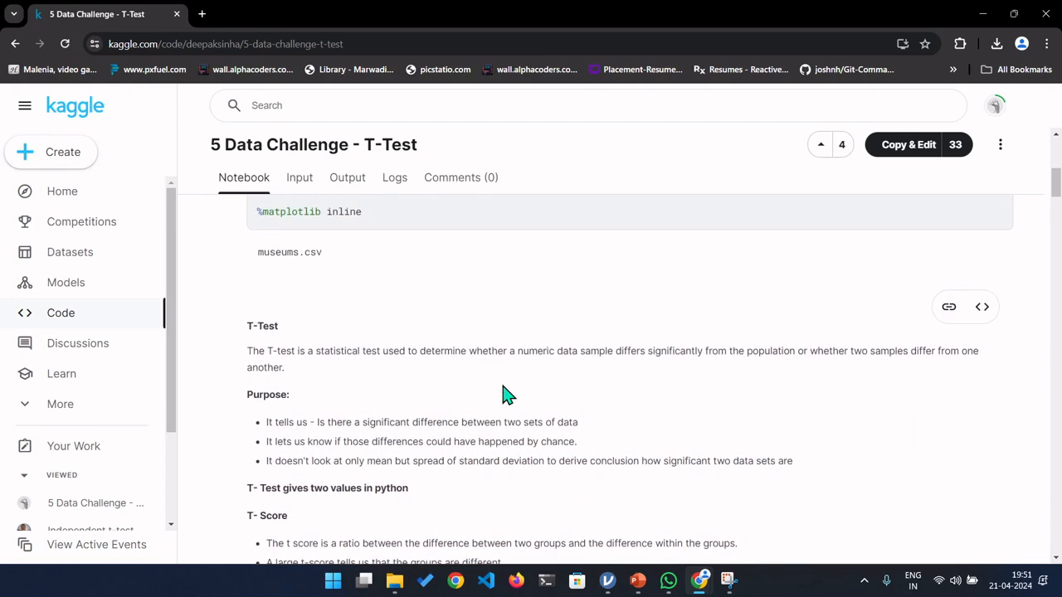
scroll(506, 393, down, 4)
scroll(506, 393, down, 1)
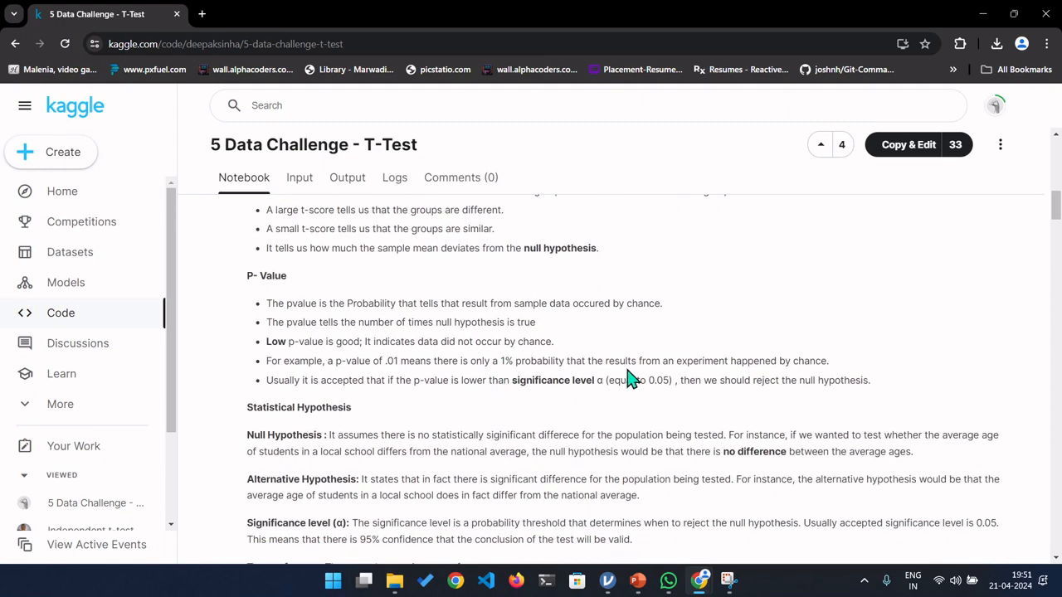
scroll(628, 378, down, 2)
scroll(628, 378, down, 2)
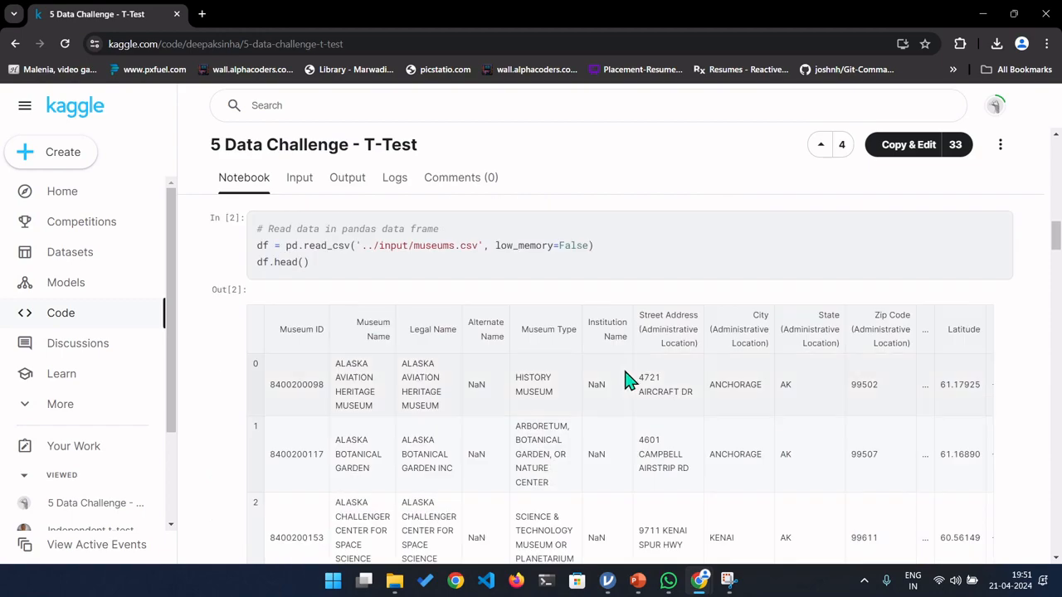
scroll(628, 378, down, 2)
scroll(628, 379, up, 4)
scroll(628, 378, down, 6)
scroll(628, 378, up, 8)
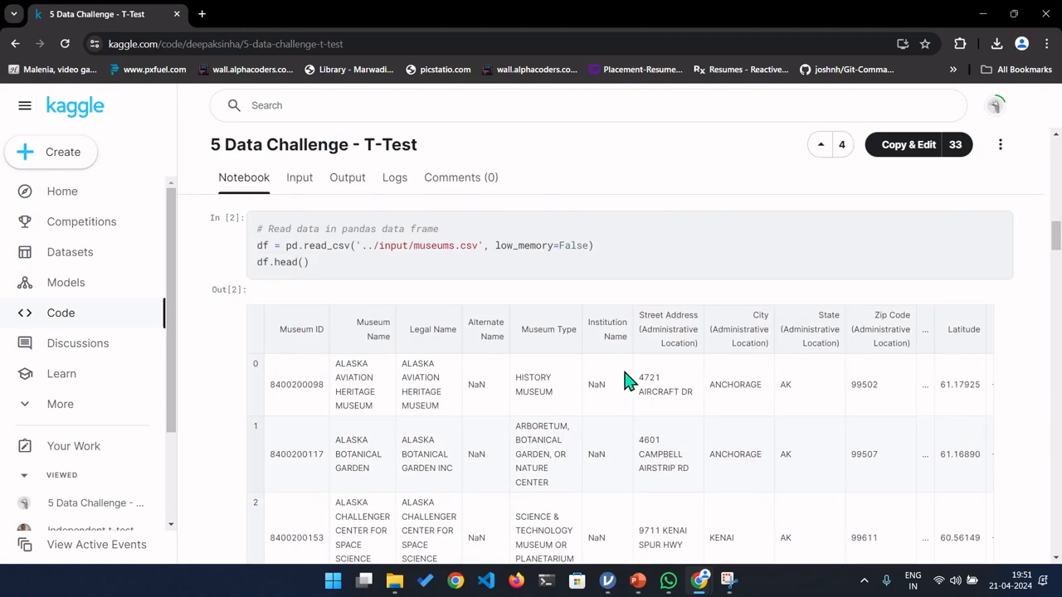
Step: Switch back to jamovi and review the Levene's homogeneity results and the tables above them
click(608, 581)
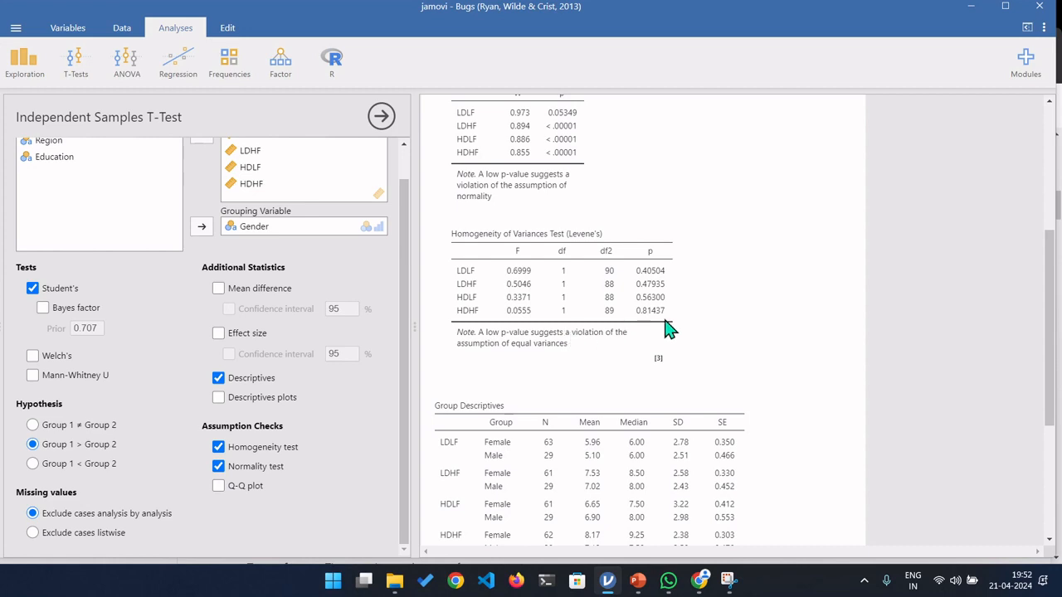
scroll(668, 329, up, 3)
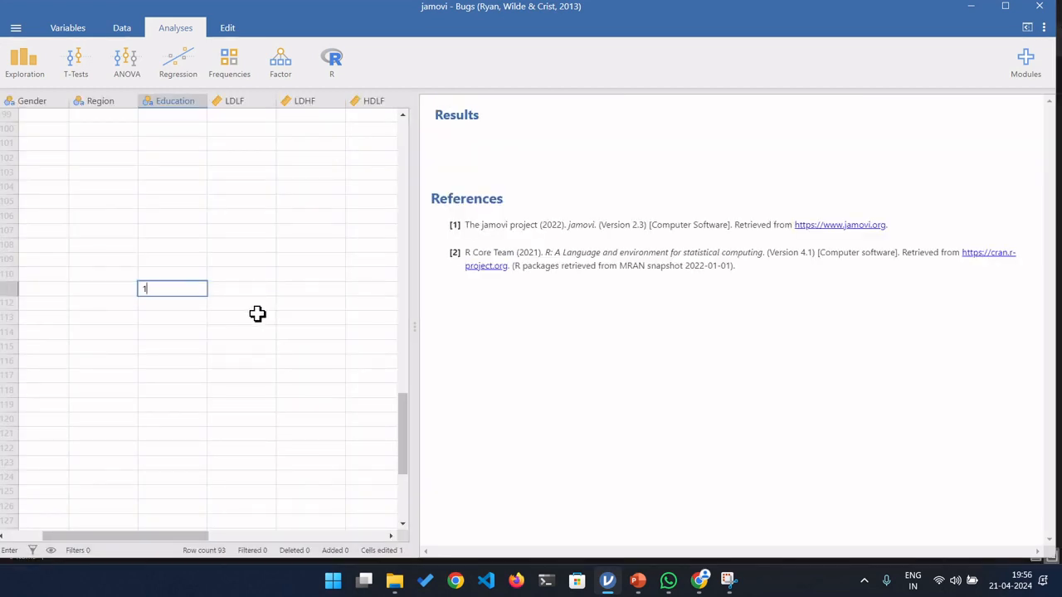
Step: Set up a Paired Samples T-Test that pairs LDLF with LDHF and HDLF with HDHF
scroll(267, 254, up, 17)
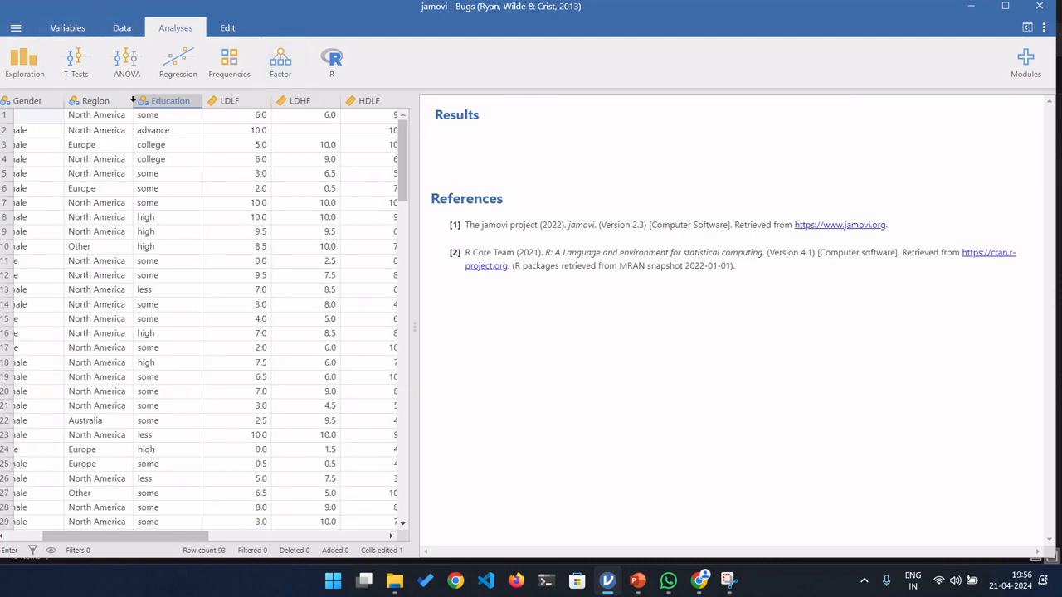
click(73, 60)
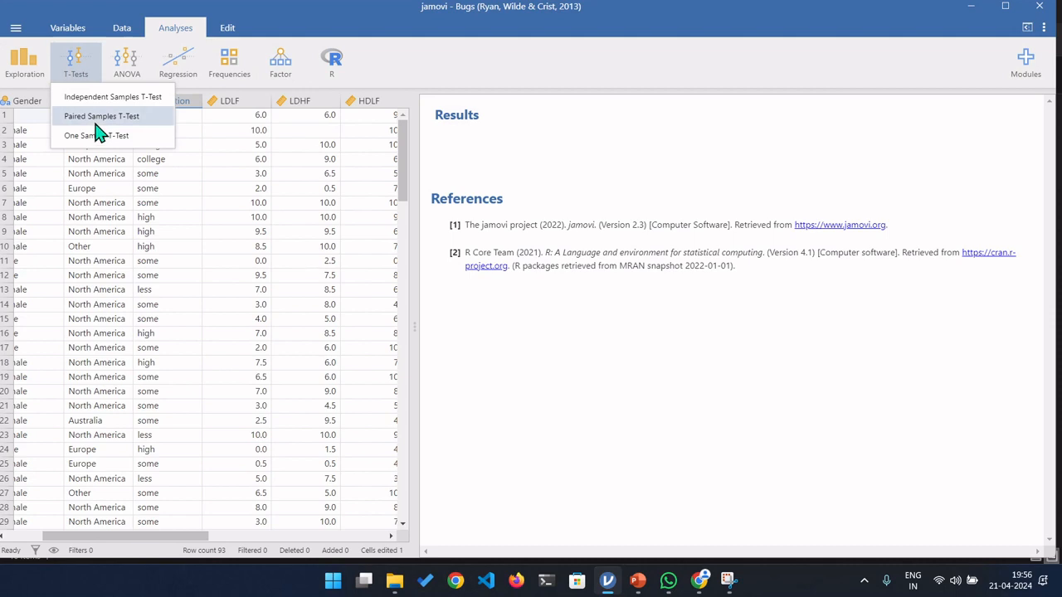
click(100, 117)
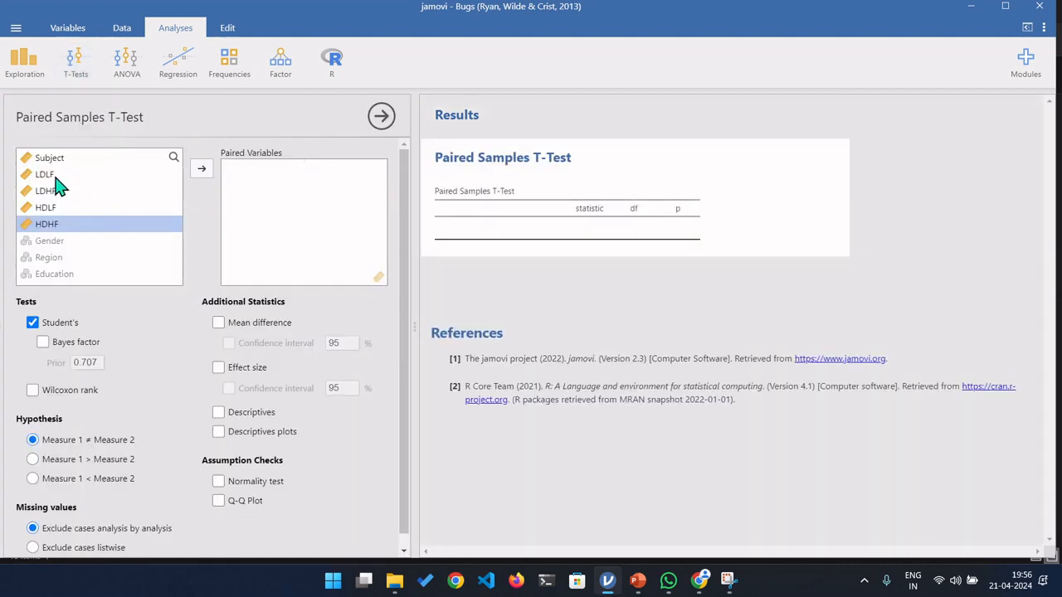
drag(55, 177, 254, 178)
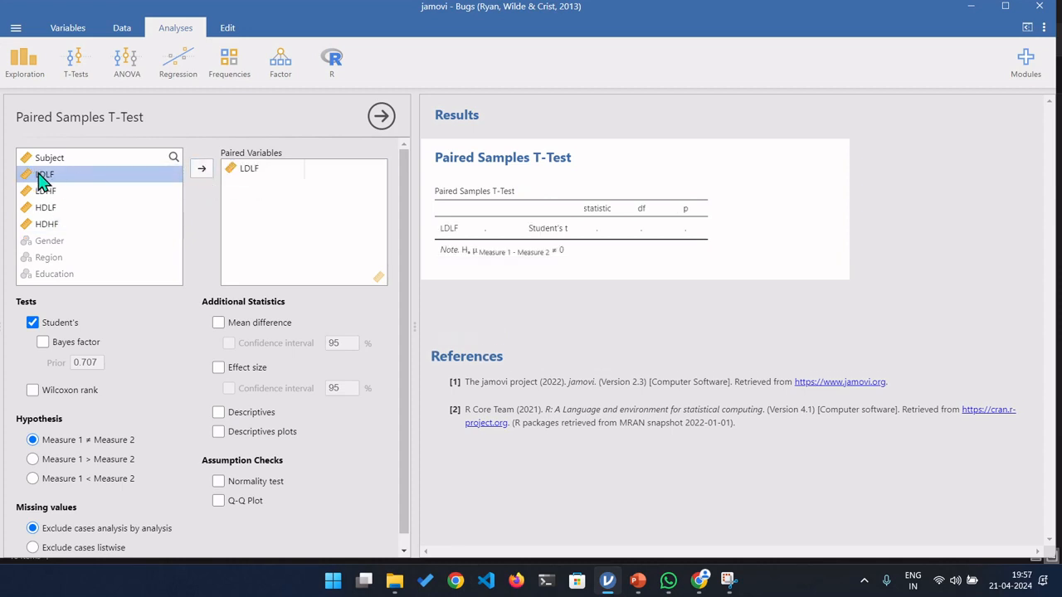
drag(41, 175, 131, 191)
drag(55, 177, 240, 184)
drag(59, 193, 357, 185)
drag(46, 208, 249, 203)
drag(48, 232, 339, 207)
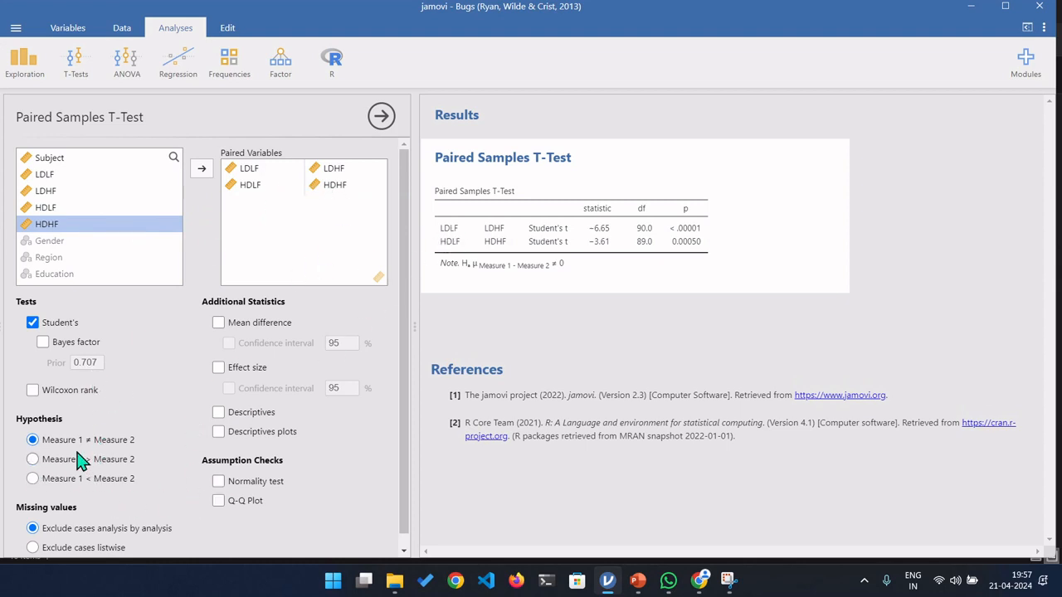
Step: Add the Q-Q plot and normality test assumption checks to the paired t-test
scroll(80, 461, down, 1)
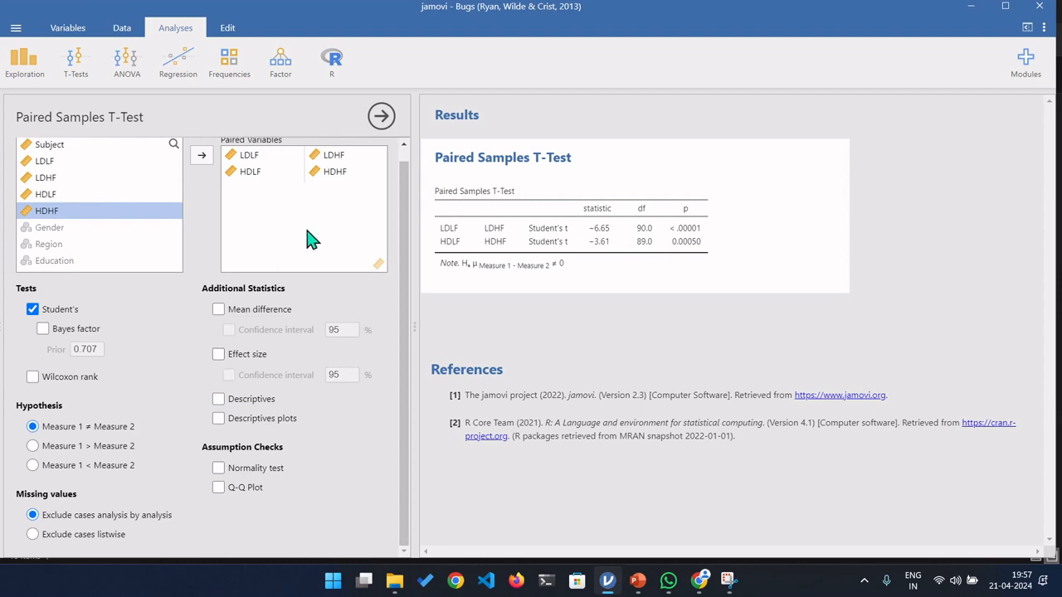
click(218, 487)
click(218, 468)
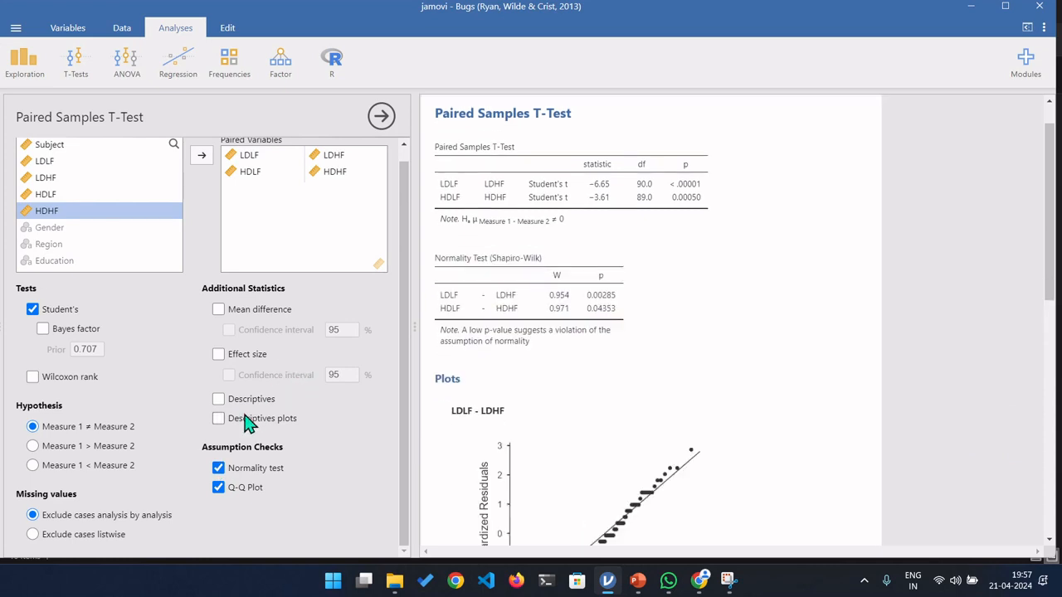
Step: Add descriptives to the paired t-test and review its Q-Q plots and result tables
click(219, 400)
scroll(669, 287, down, 6)
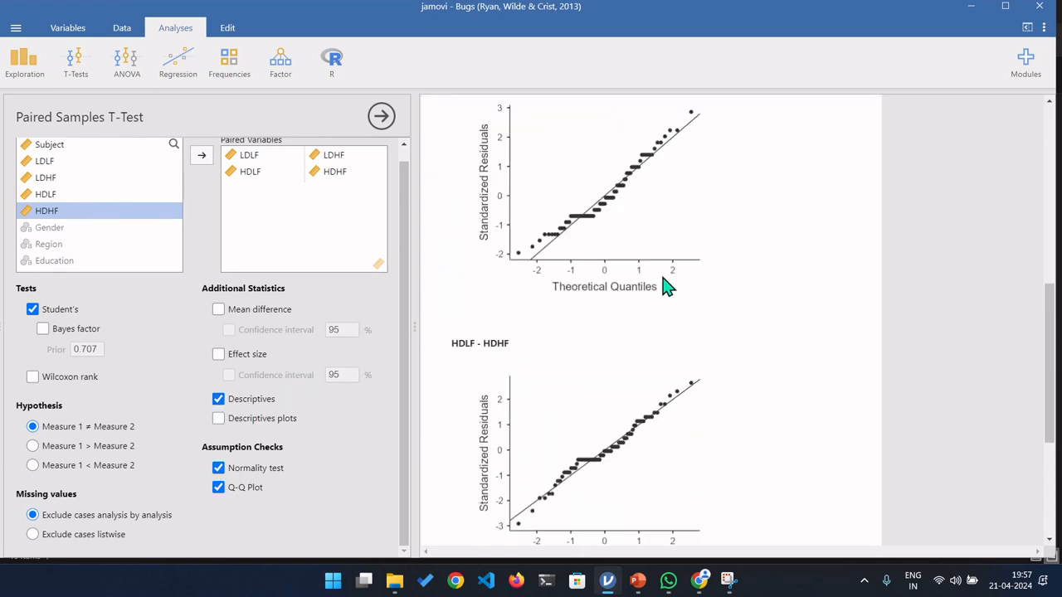
scroll(668, 287, up, 3)
scroll(564, 238, up, 2)
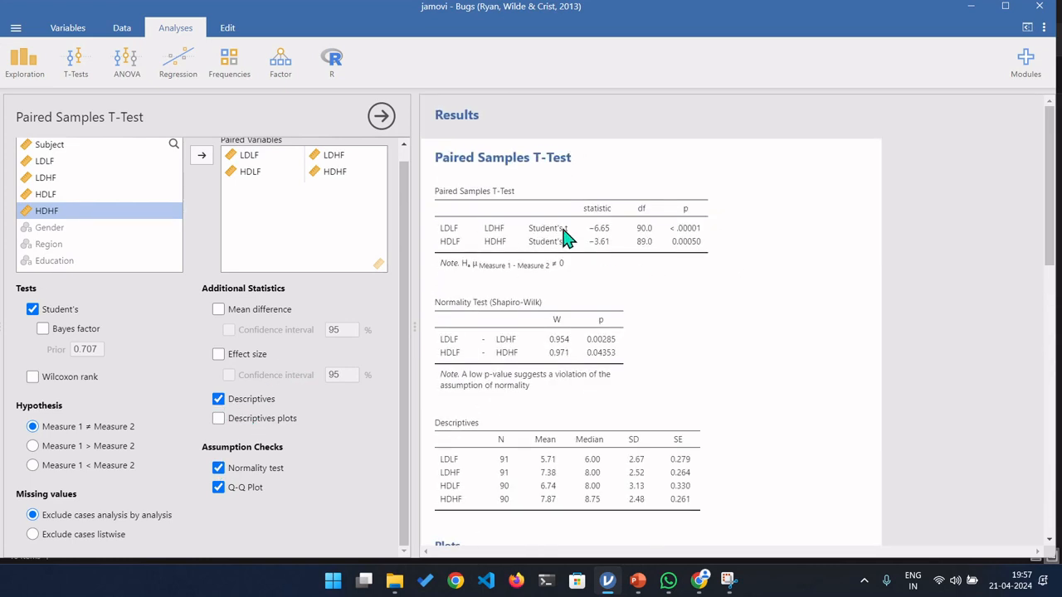
scroll(565, 239, up, 3)
click(260, 159)
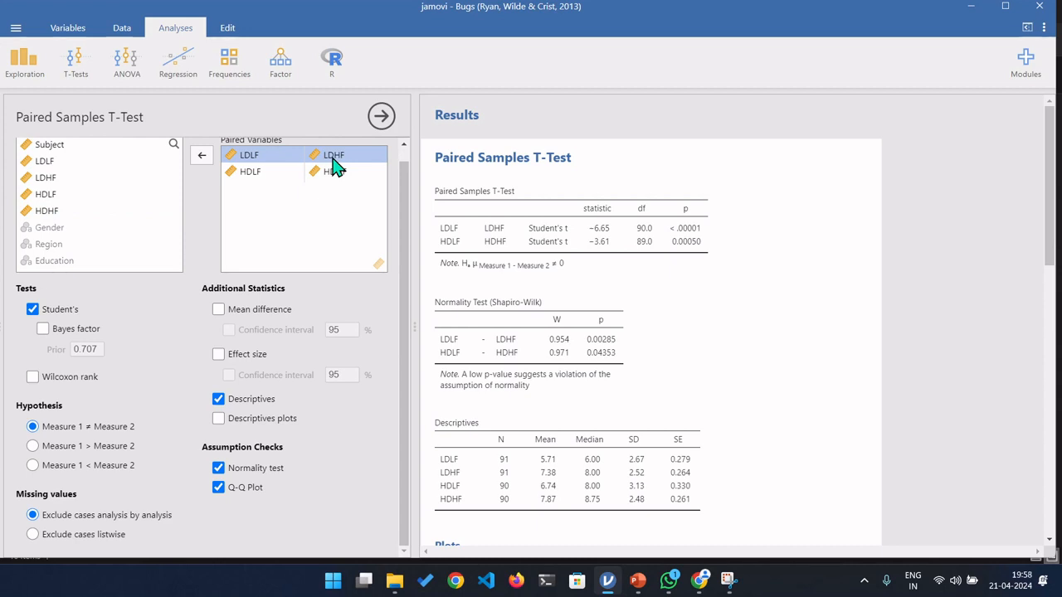
Step: Close the paired t-test options, open the Big 5 data set from the Data Library and widen its data area
click(381, 115)
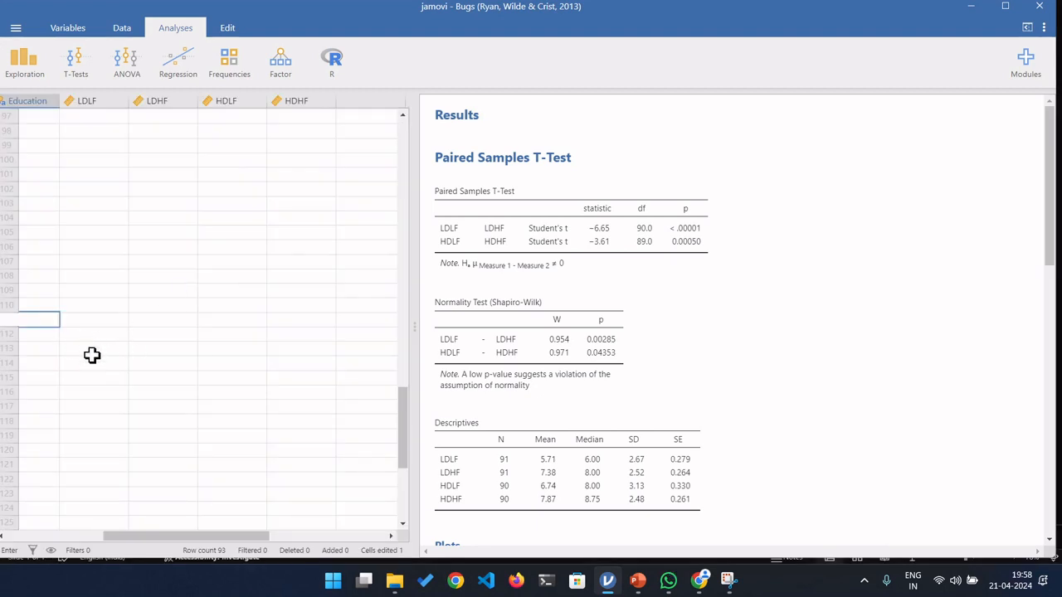
click(70, 31)
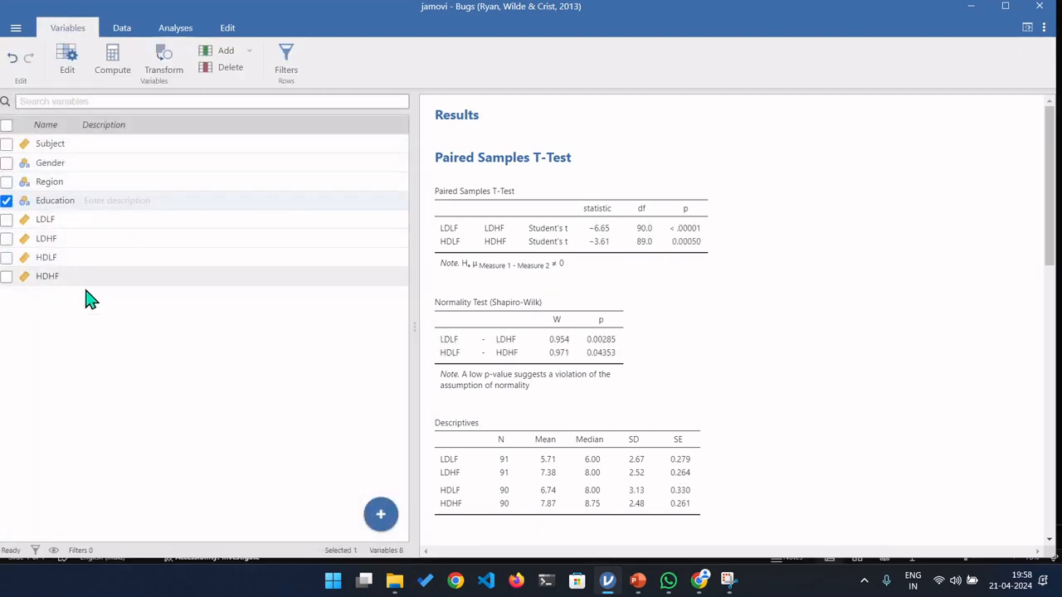
click(18, 29)
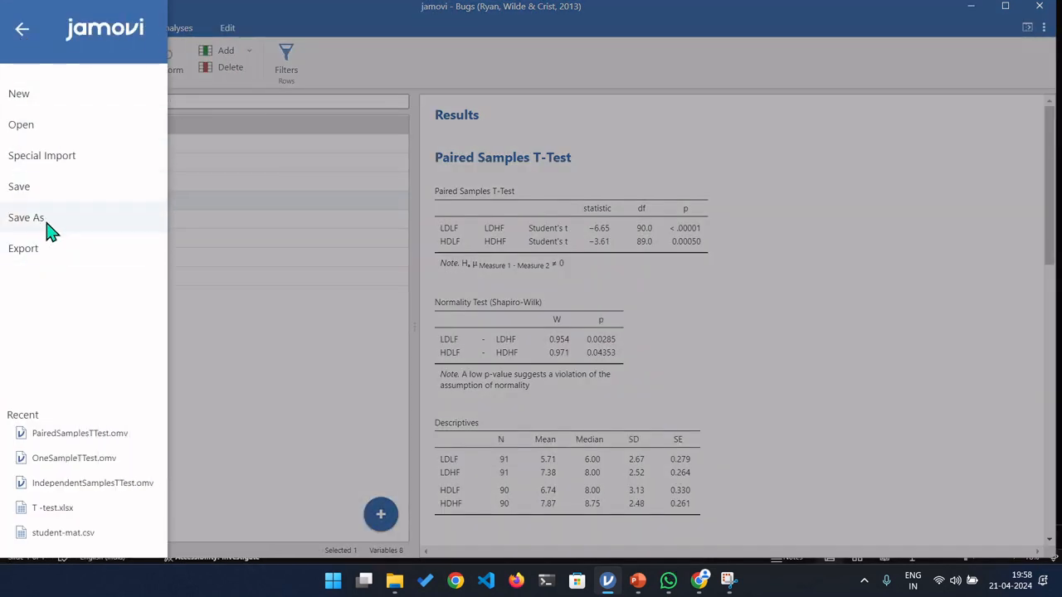
click(46, 131)
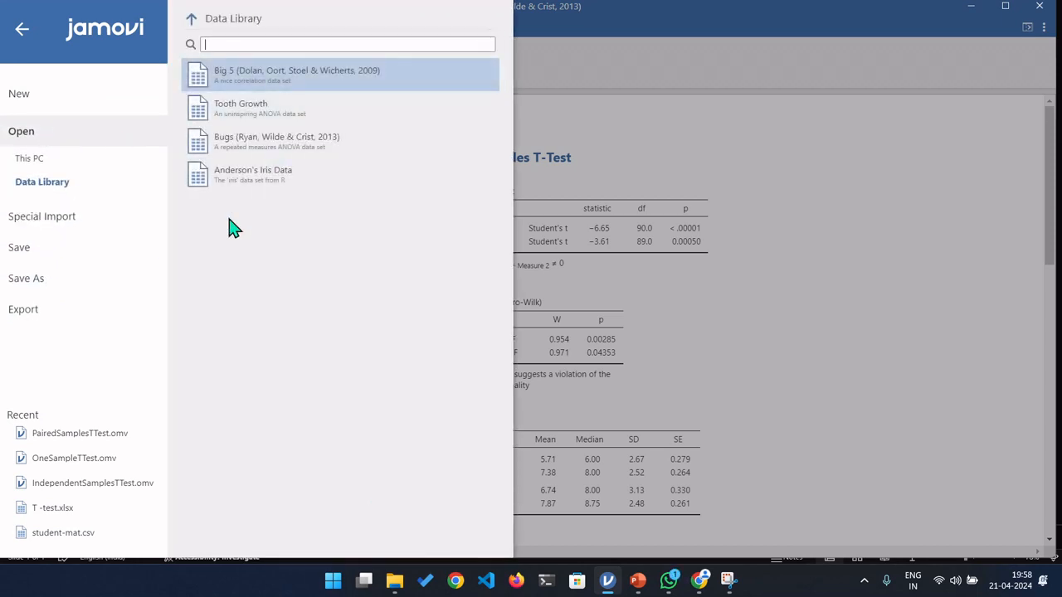
click(241, 90)
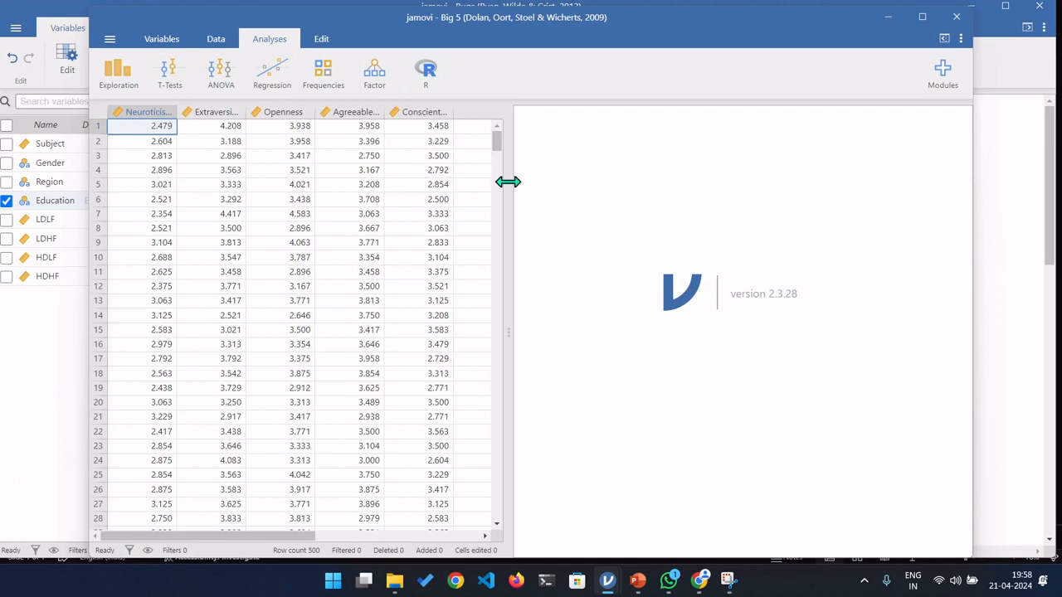
drag(507, 180, 650, 180)
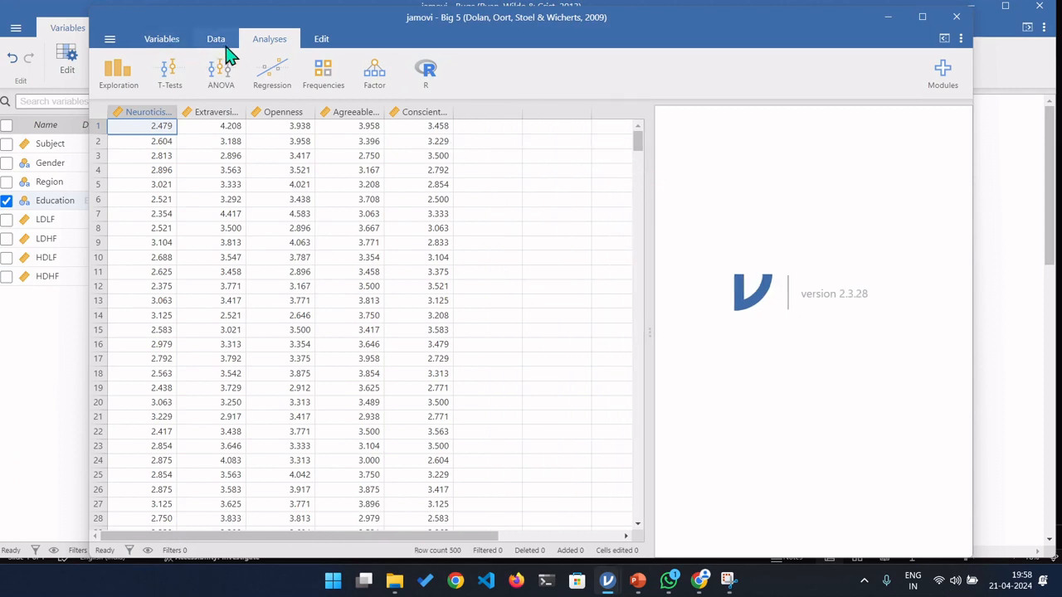
Step: Set up a One Sample T-Test with Conscientiousness, Openness, Neuroticism, Extraversion and Agreeableness as dependent variables
click(170, 75)
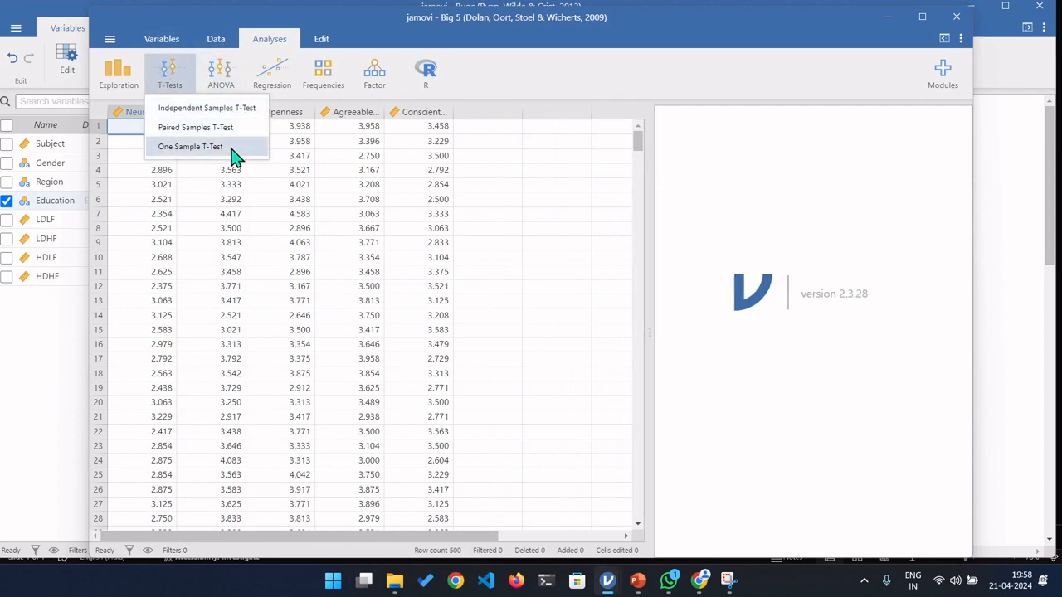
click(235, 155)
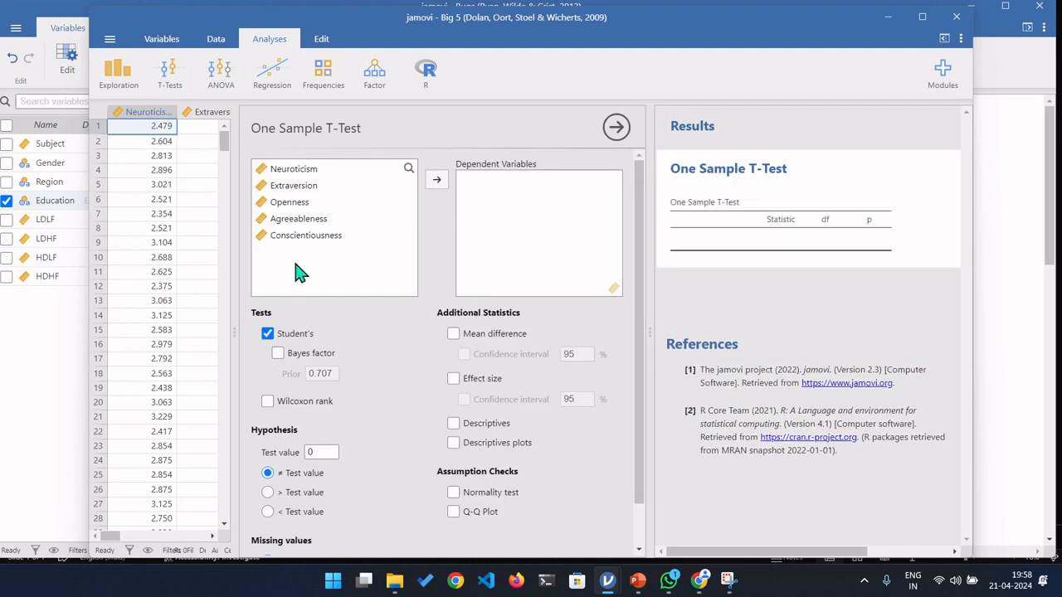
drag(299, 239, 299, 171)
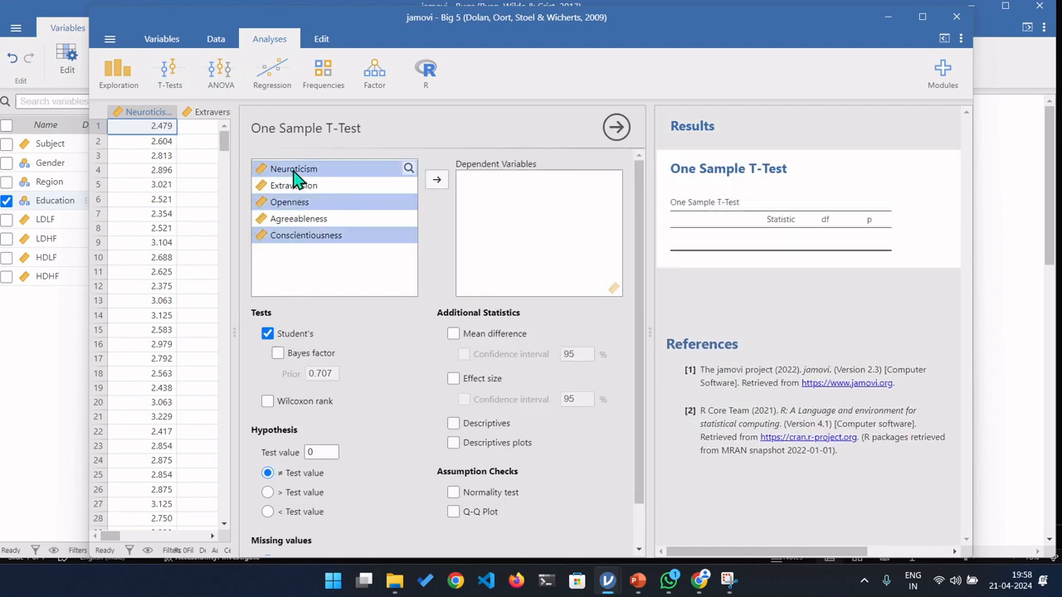
ctrl+click(295, 217)
ctrl+click(297, 218)
drag(300, 209, 550, 197)
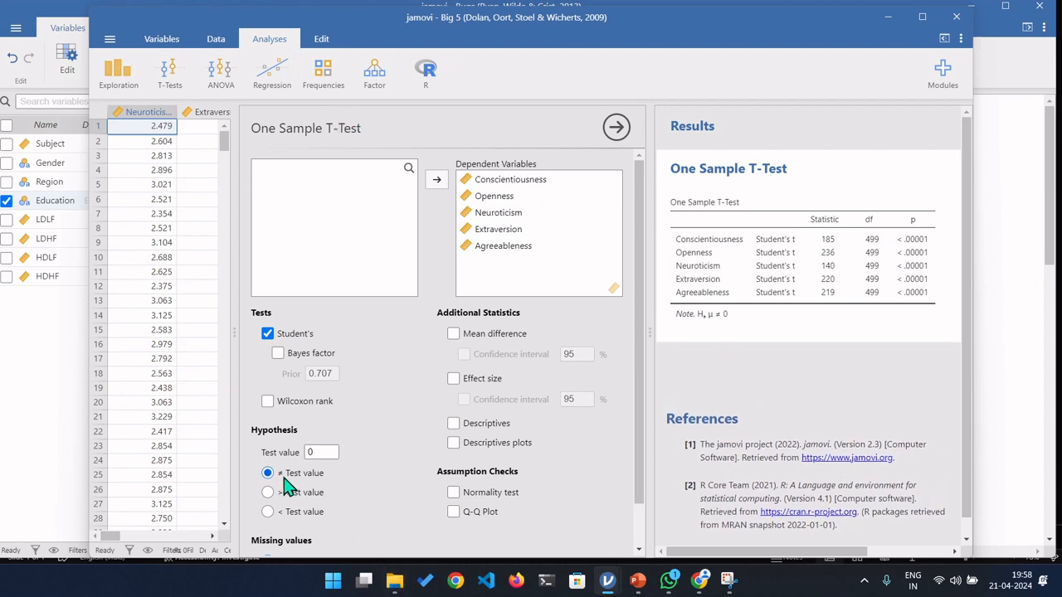
Step: Add descriptives to the one sample t-test and set the hypothesis test value to 3.21
drag(322, 453, 289, 453)
click(454, 423)
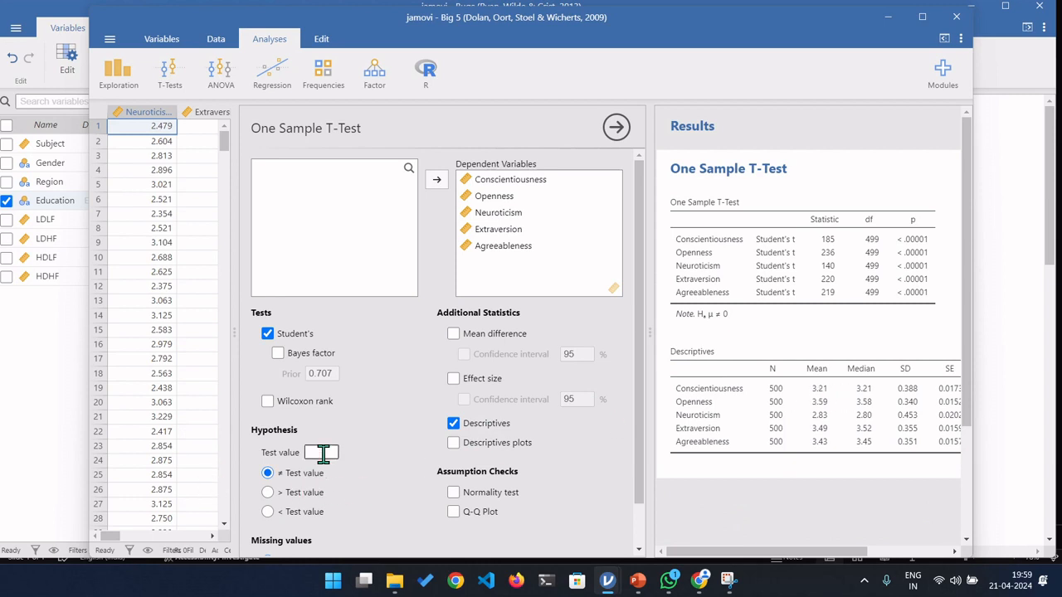
click(323, 452)
text(3.21)
key(Return)
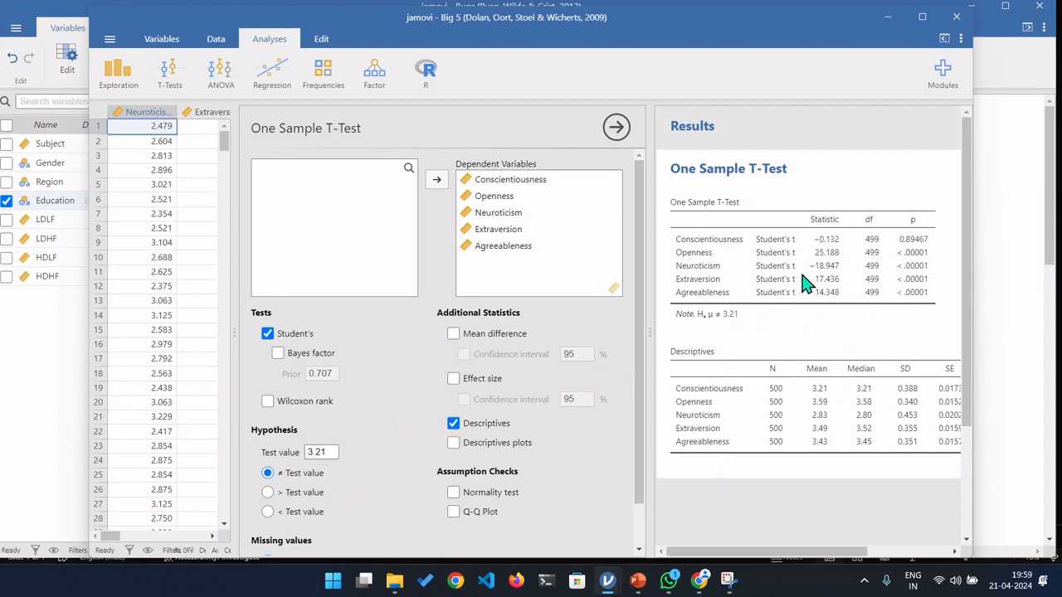
Step: Remove Agreeableness, Neuroticism, Openness and Extraversion from the dependent variables, keeping only Conscientiousness
click(496, 212)
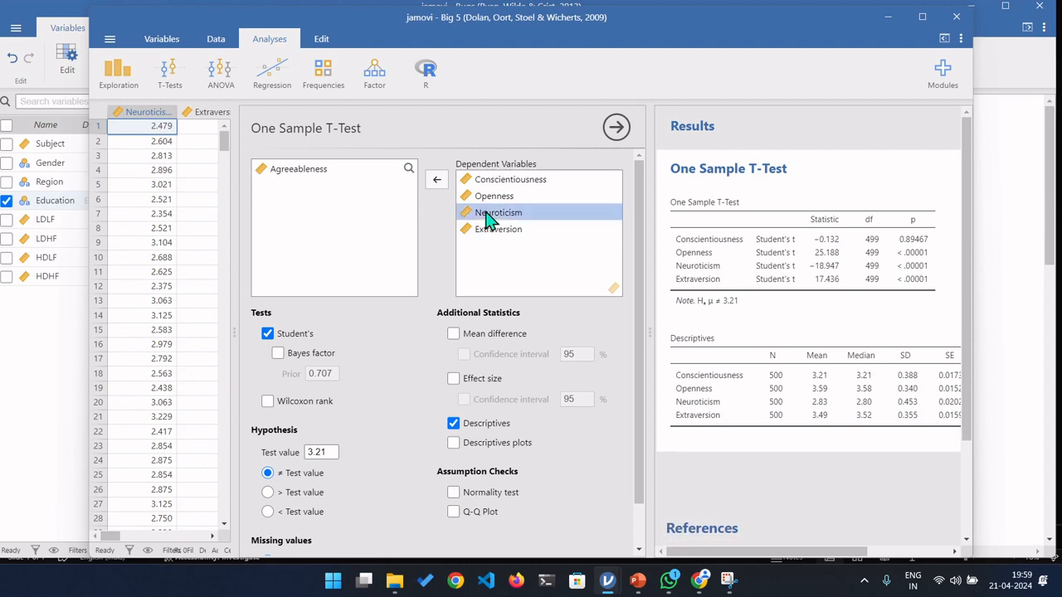
click(436, 180)
click(495, 196)
click(437, 179)
drag(496, 210, 297, 209)
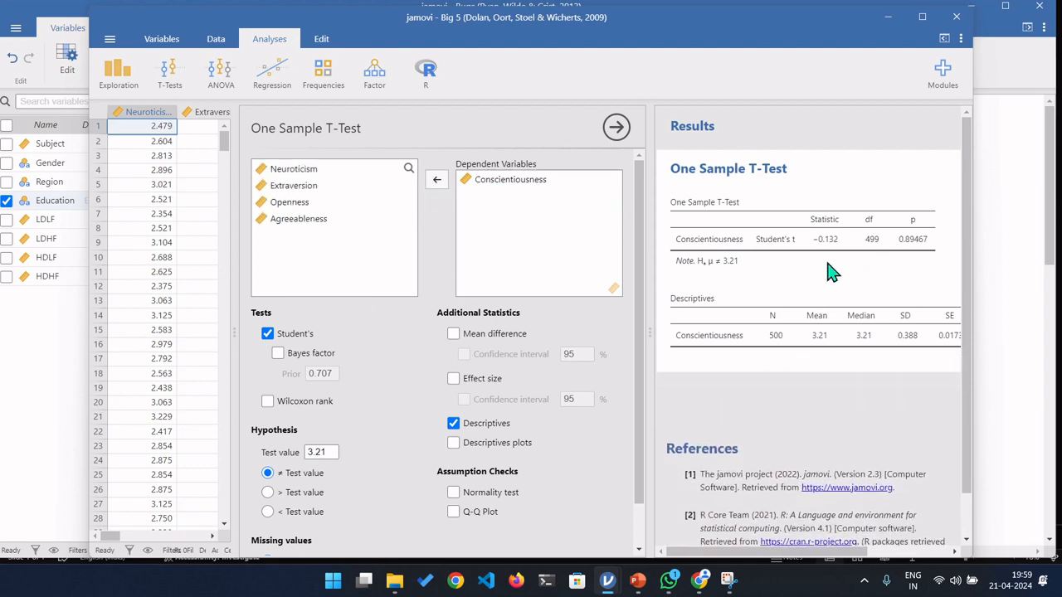
Step: Add the normality test and Q-Q plot assumption checks to the one sample t-test
scroll(441, 368, down, 1)
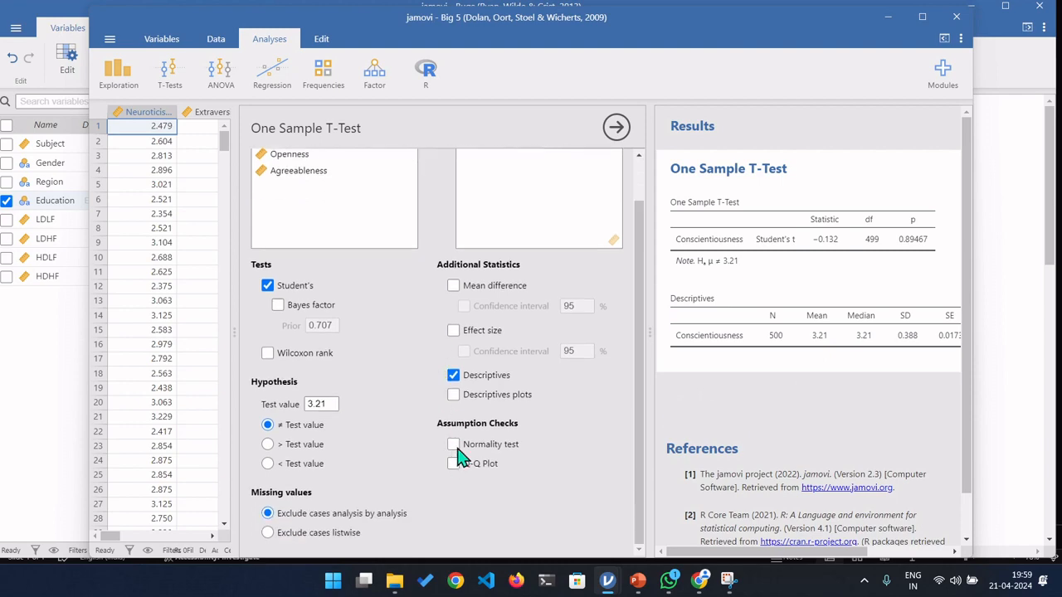
click(453, 443)
click(453, 463)
Step: Review the Conscientiousness Q-Q plot, the Shapiro-Wilk normality table and the One Sample T-Test results
scroll(796, 336, down, 5)
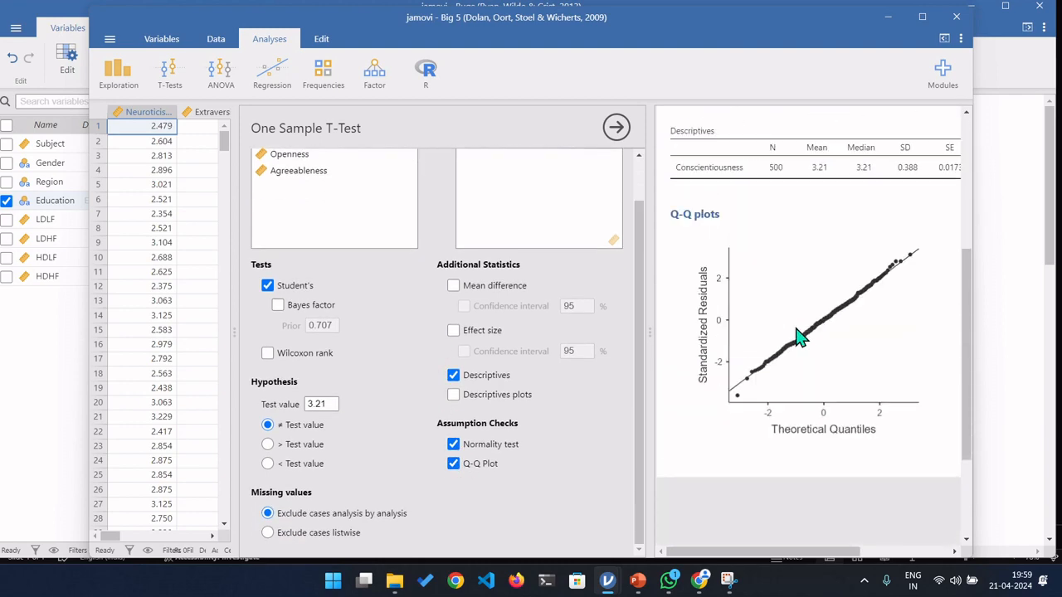
scroll(796, 365, down, 5)
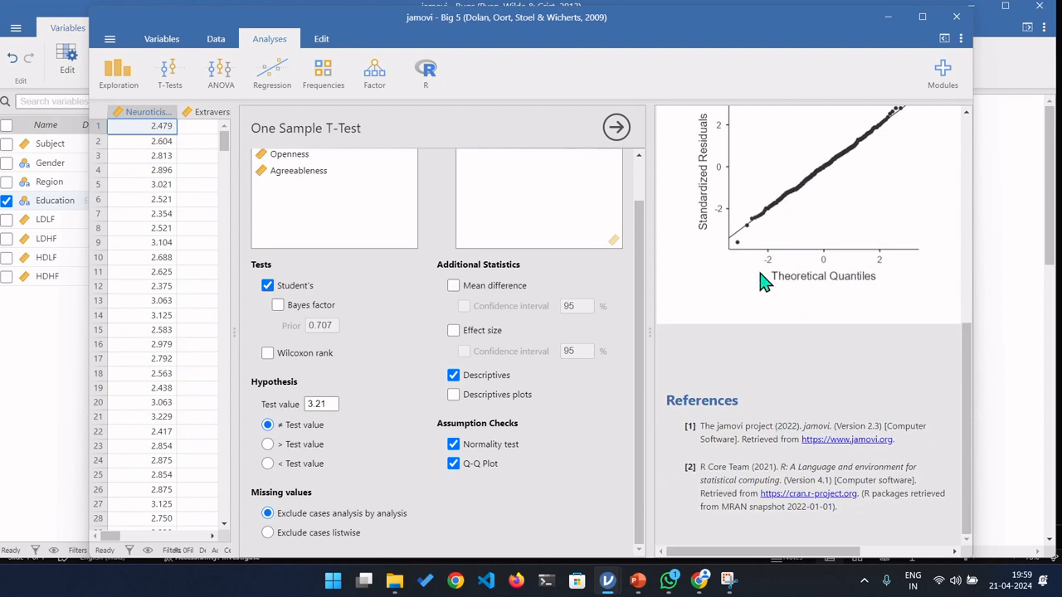
scroll(758, 286, up, 3)
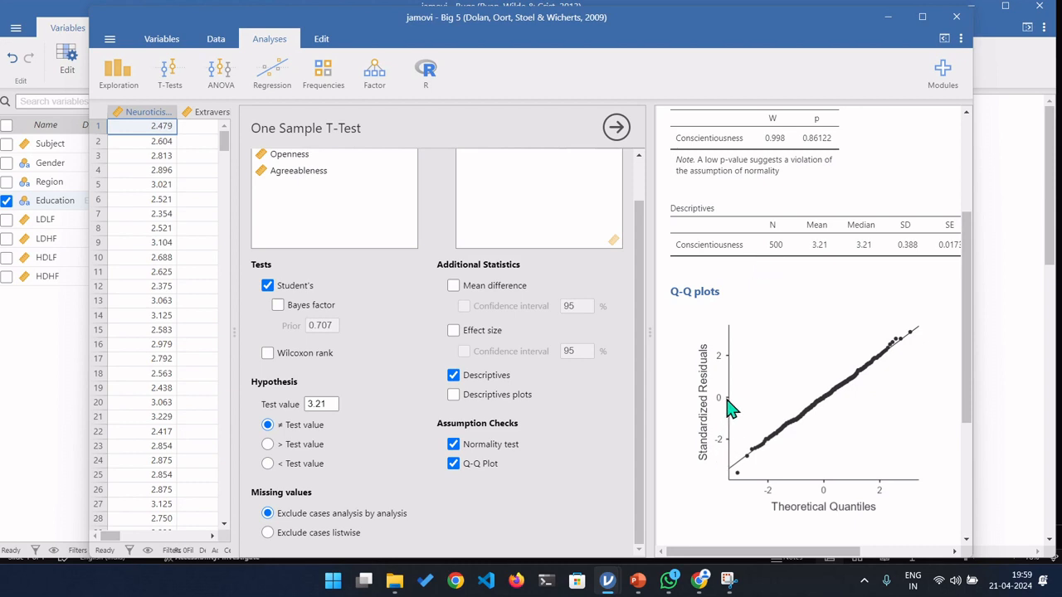
scroll(754, 367, up, 3)
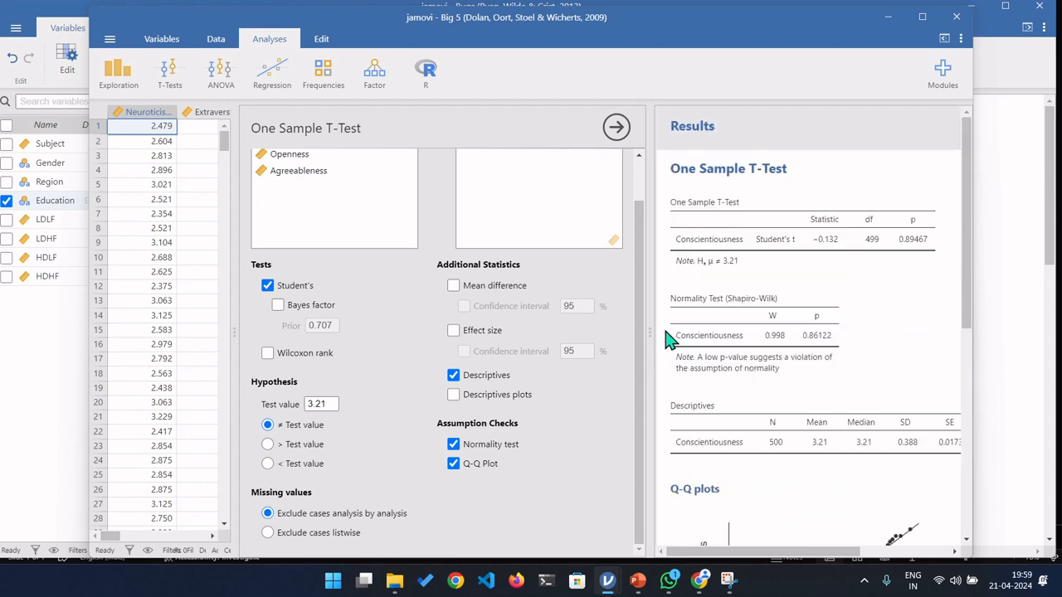
scroll(699, 333, down, 3)
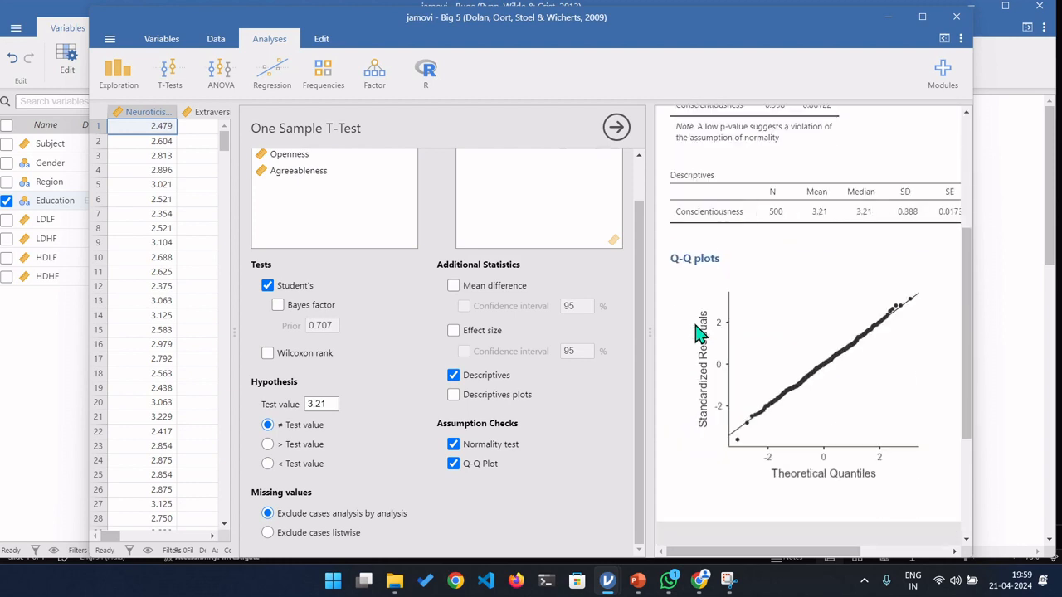
scroll(699, 333, up, 3)
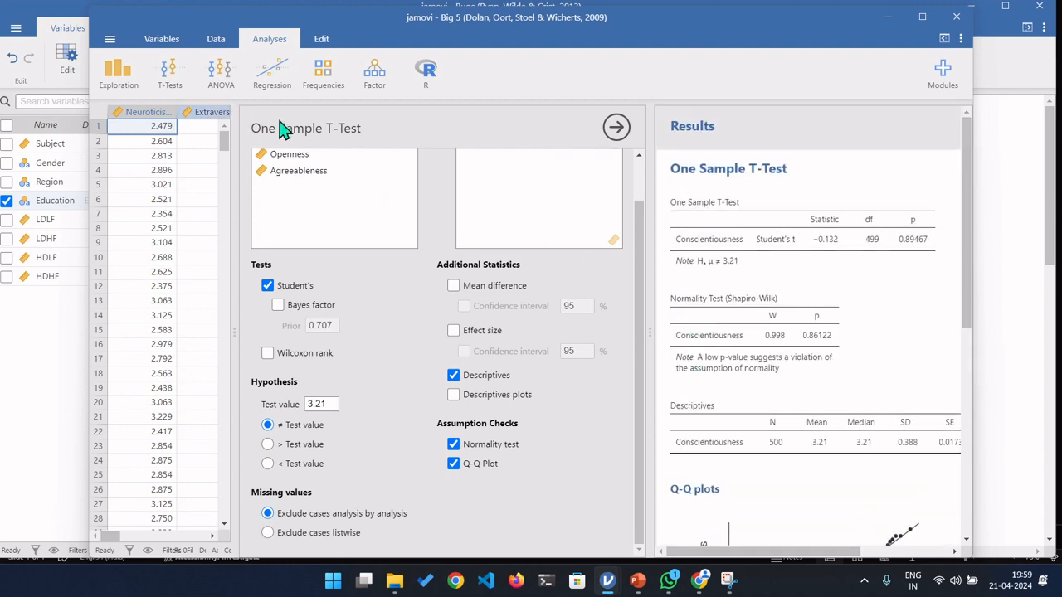
scroll(537, 217, up, 1)
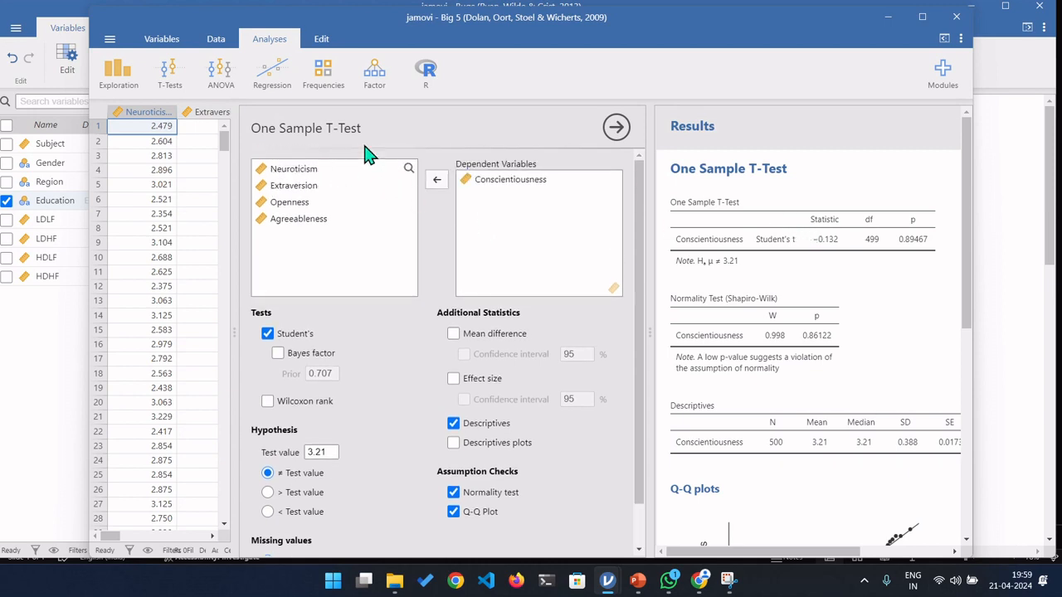
click(287, 90)
click(219, 83)
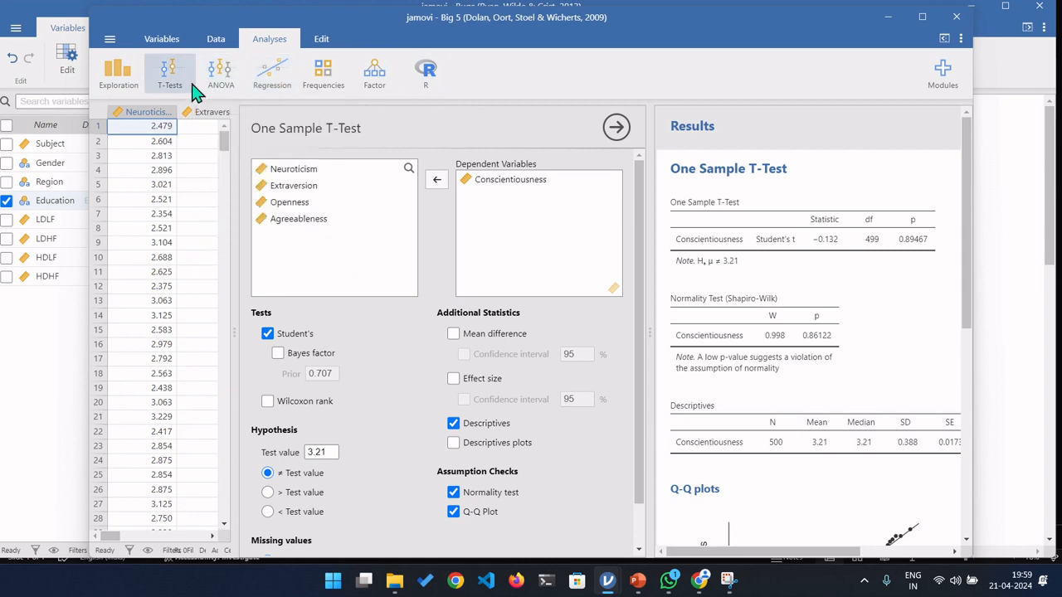